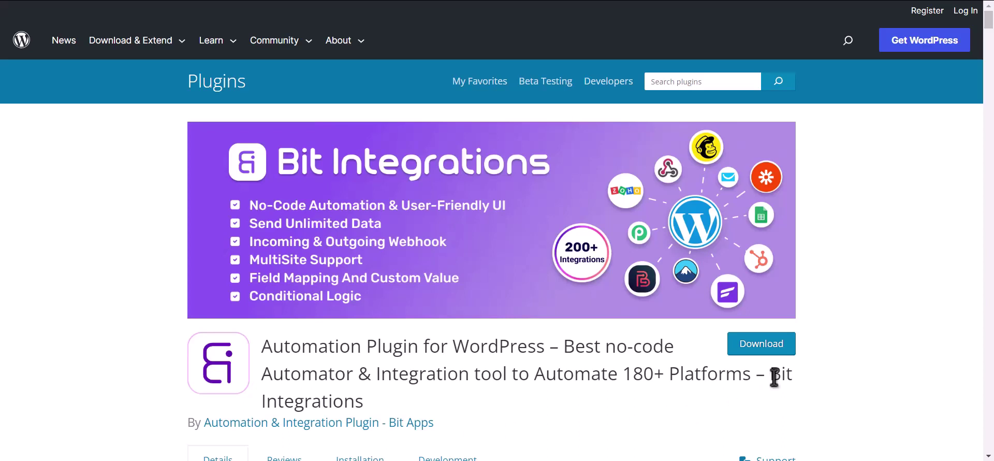
Highlight the Bit Integrations plugin name on its WordPress.org directory page
left_click_drag(771, 372, 779, 397)
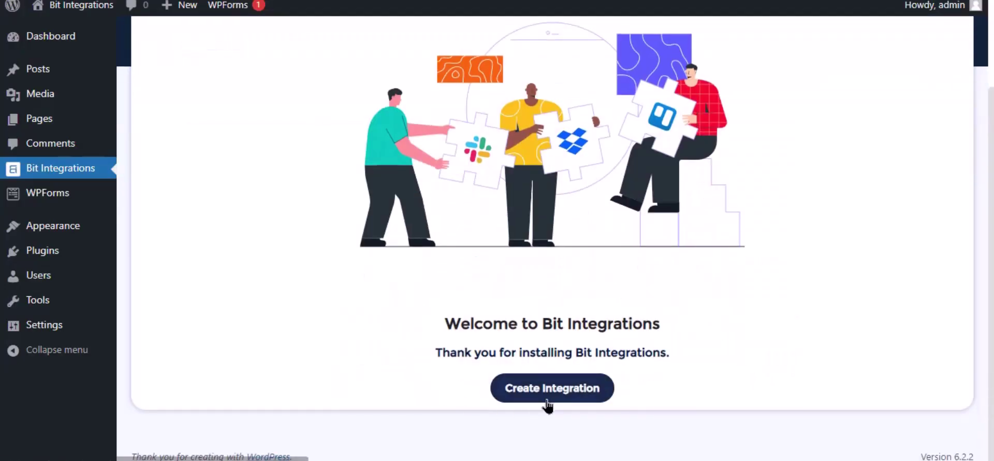
Create a new integration with WPForms' Simple Contact Form as the trigger
left_click(546, 398)
type("wp")
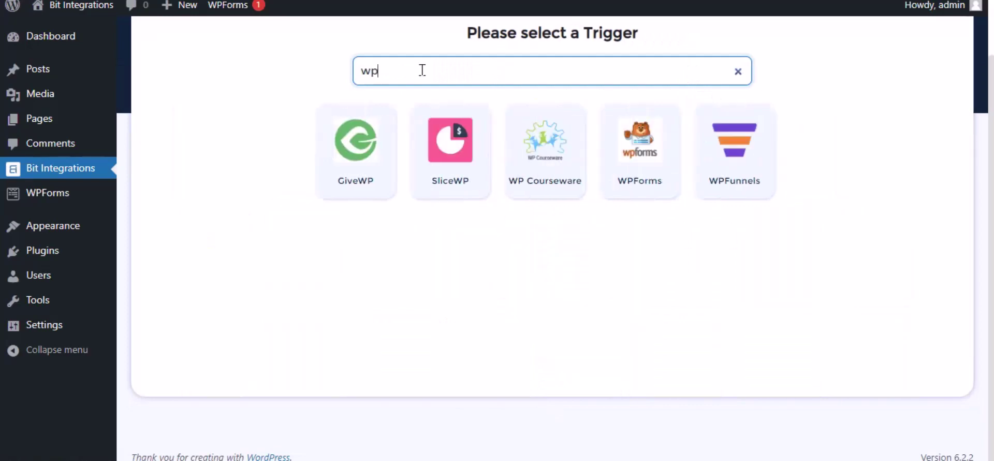
left_click(638, 181)
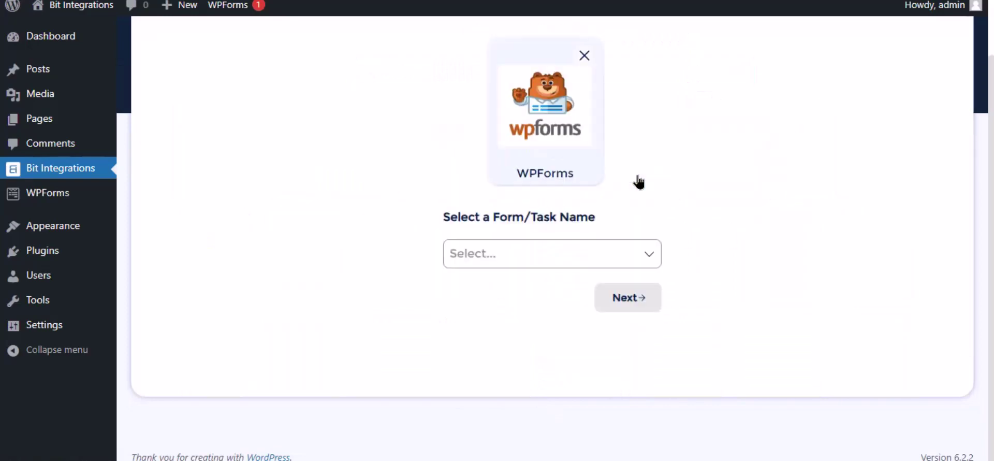
left_click(533, 249)
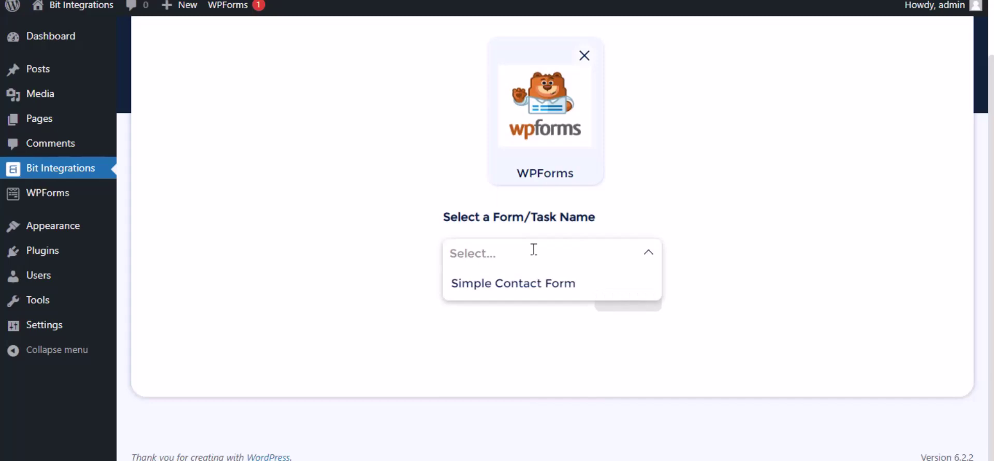
left_click(534, 285)
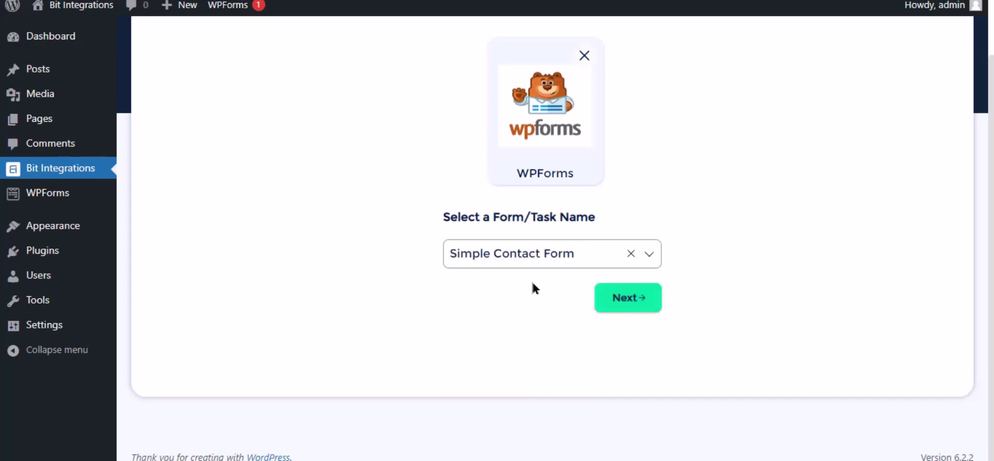
left_click(627, 301)
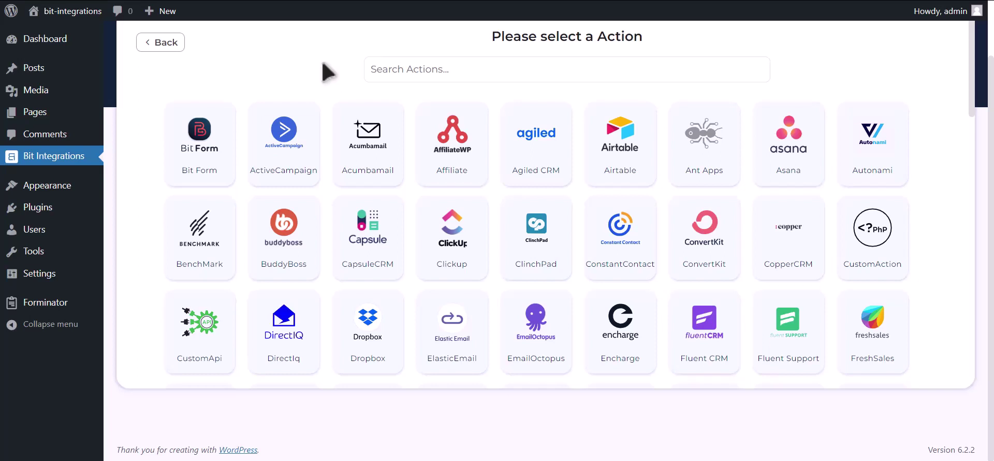
Search actions for 'google c', choose Google Calendar, and note its client-credential instructions
left_click(437, 69)
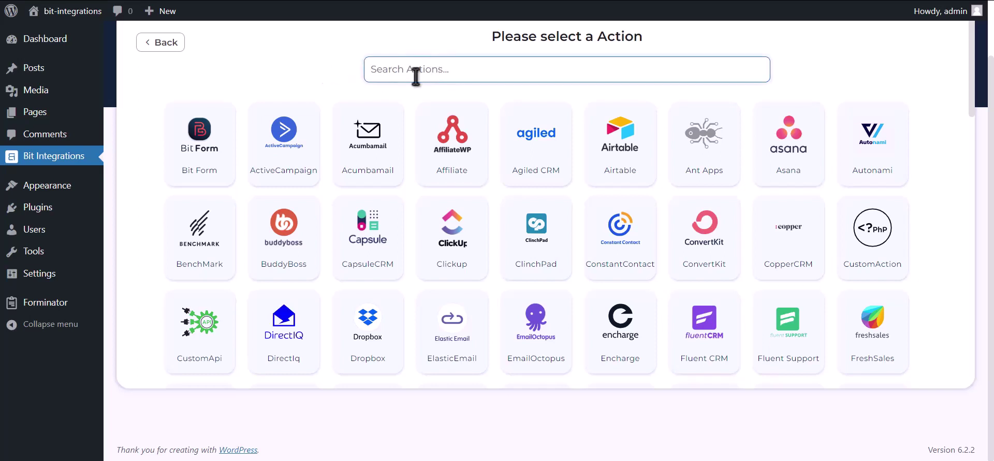
type("googl")
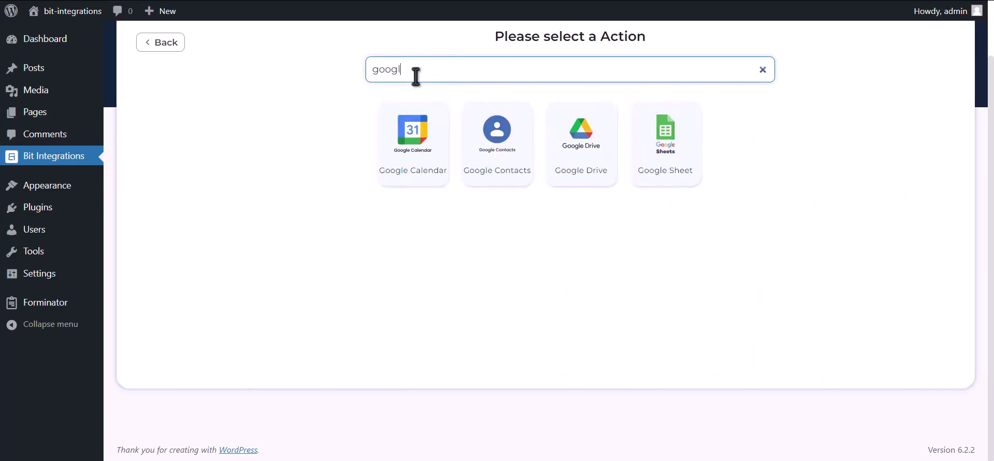
type("e calendar")
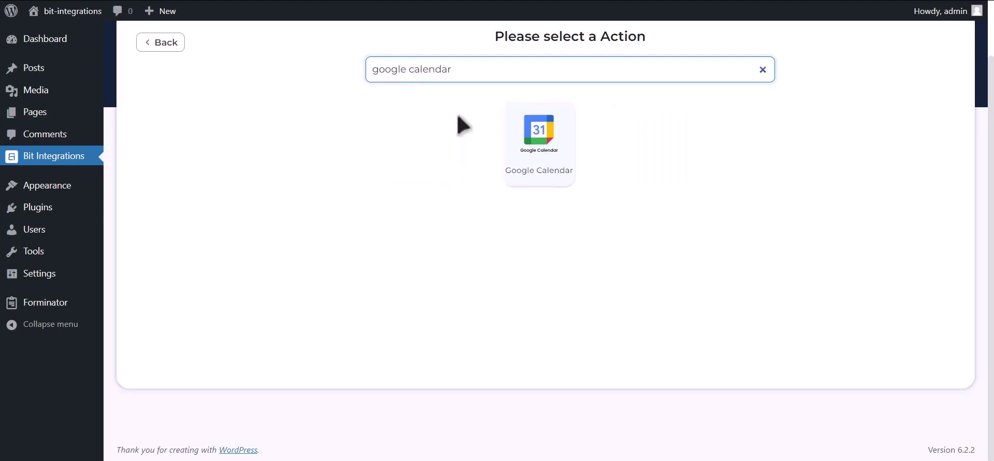
left_click(553, 164)
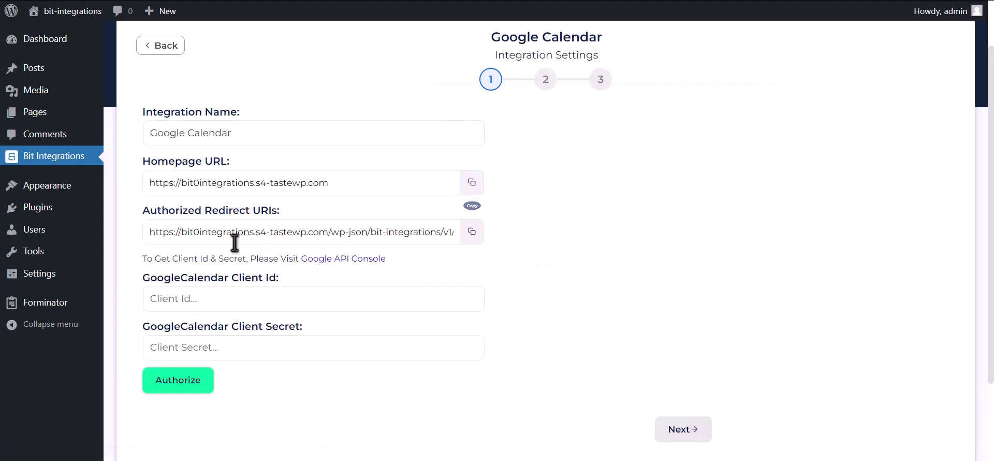
left_click_drag(143, 255, 296, 258)
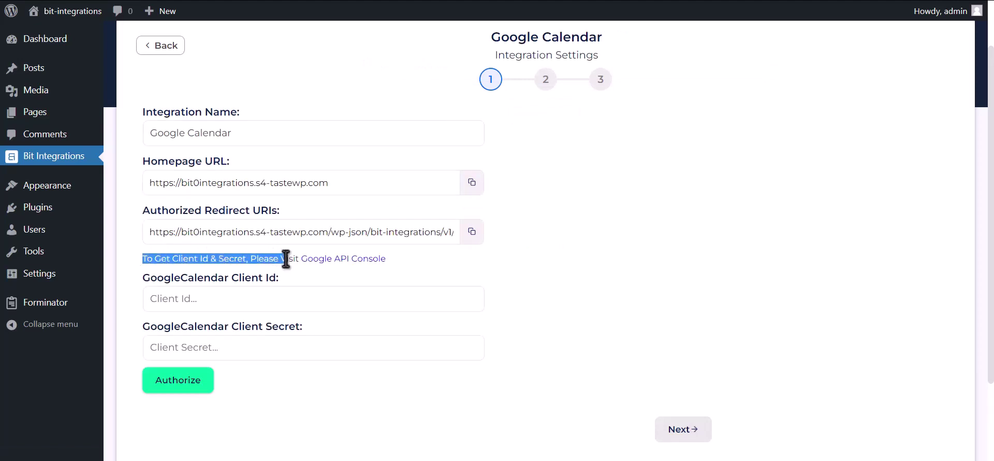
From the Google API Console, create a new project named 'Bit Integrations'
left_click(332, 259)
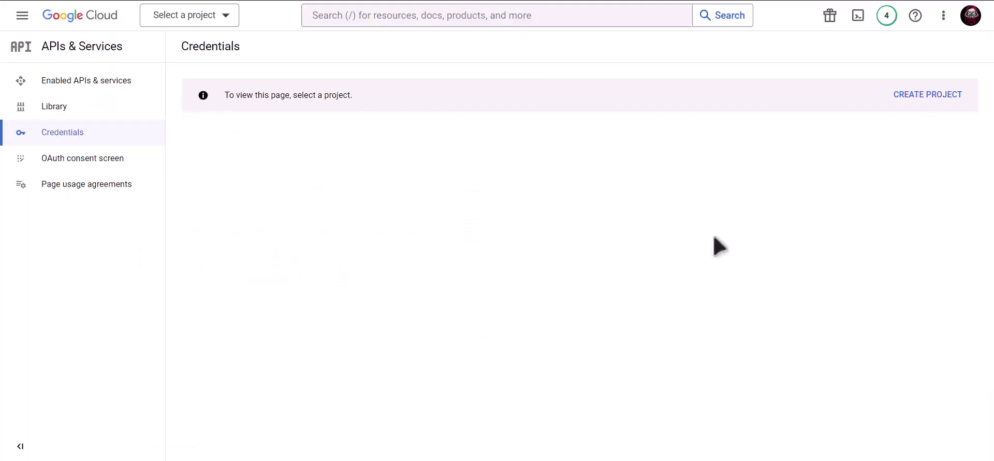
left_click(917, 96)
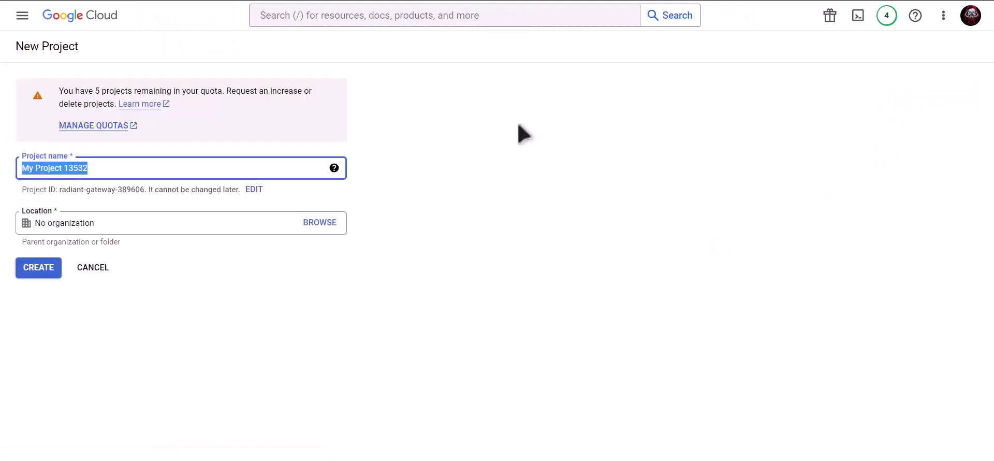
type("Bit Integration")
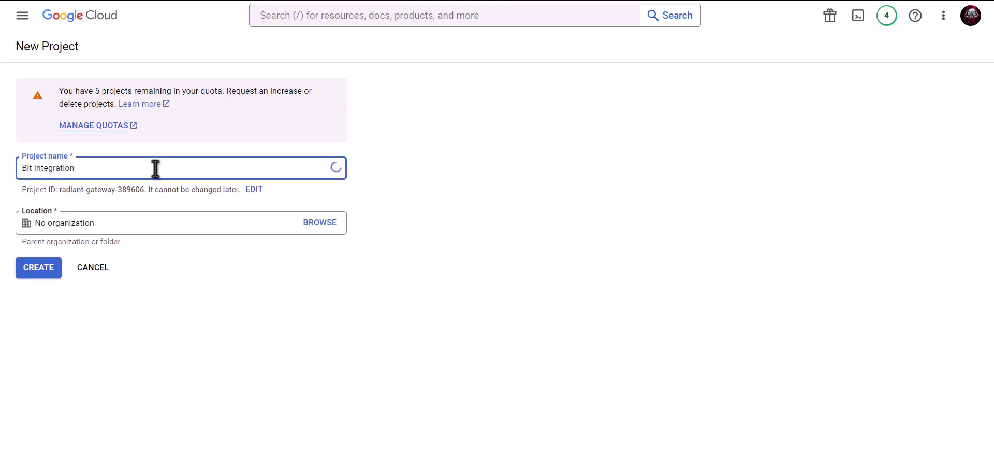
type("s")
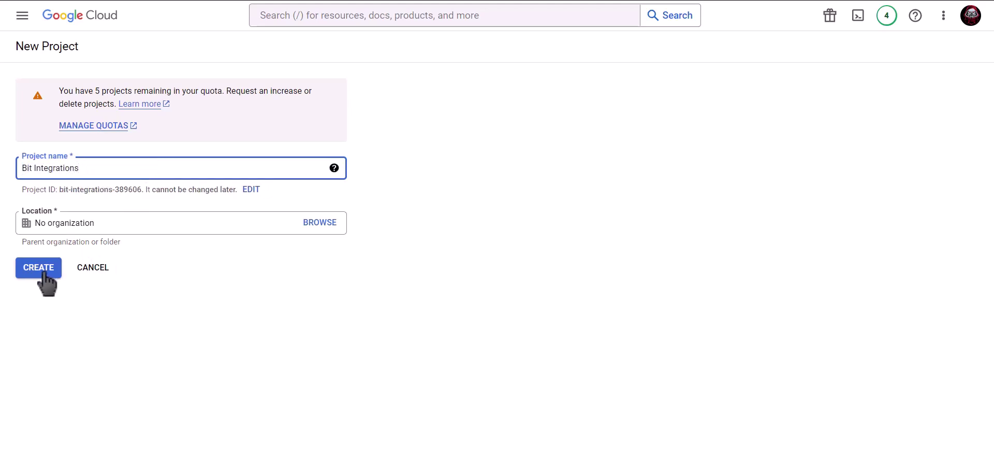
left_click(44, 273)
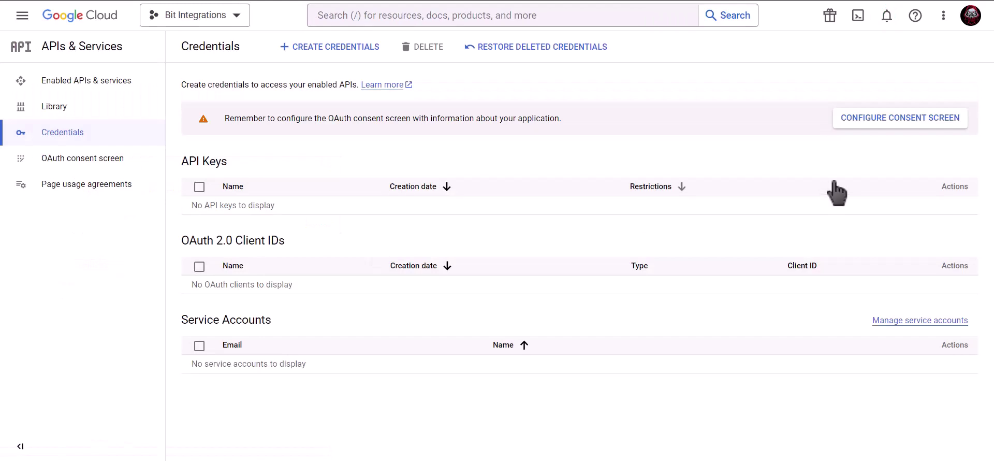
Start an OAuth consent screen registration with the External user type
left_click(860, 122)
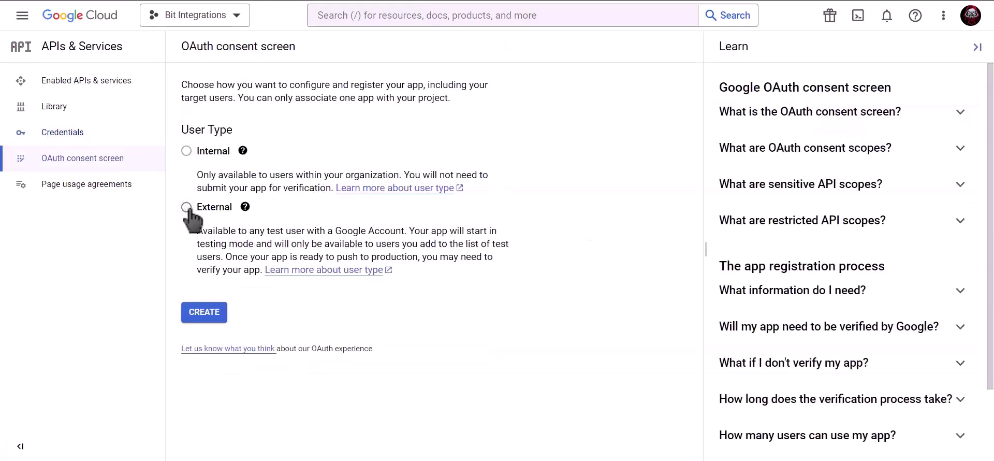
left_click(187, 207)
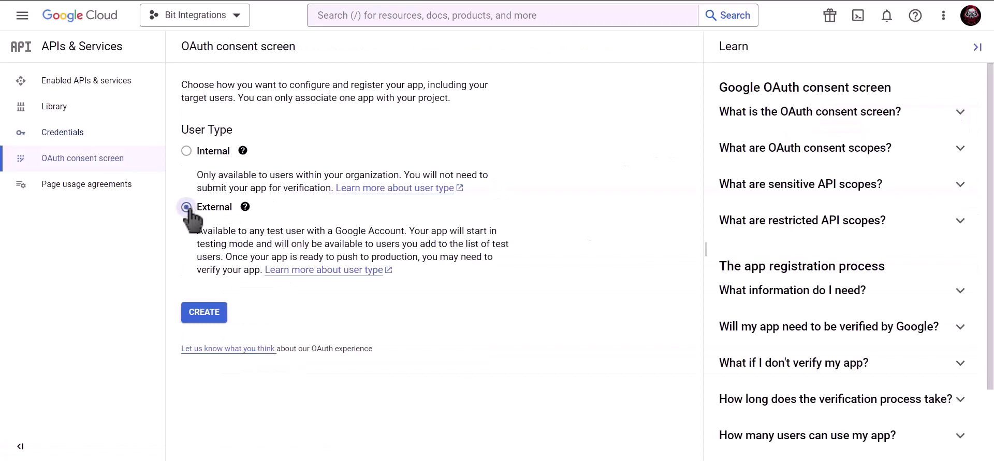
left_click(209, 313)
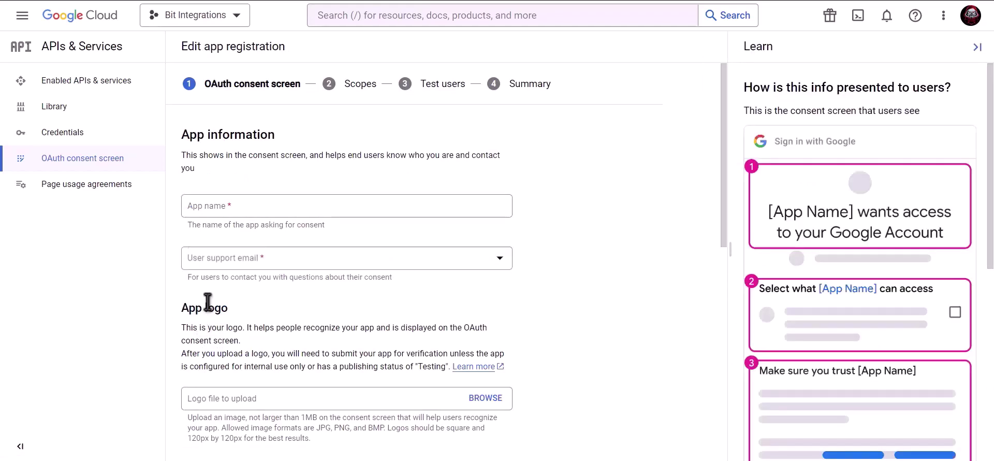
Enter app name 'Bit Integrations', the user support email and developer contact email, then save
left_click(270, 207)
type("Bit Integrations")
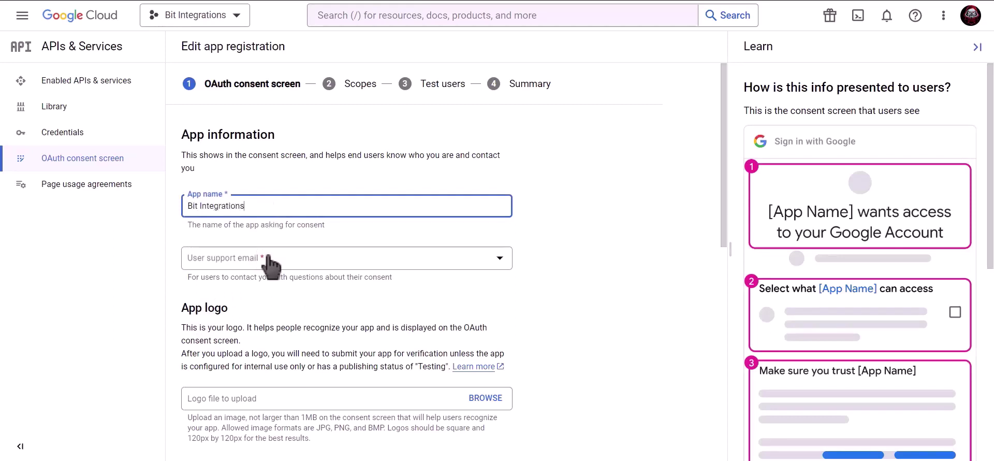
left_click(269, 261)
left_click(282, 279)
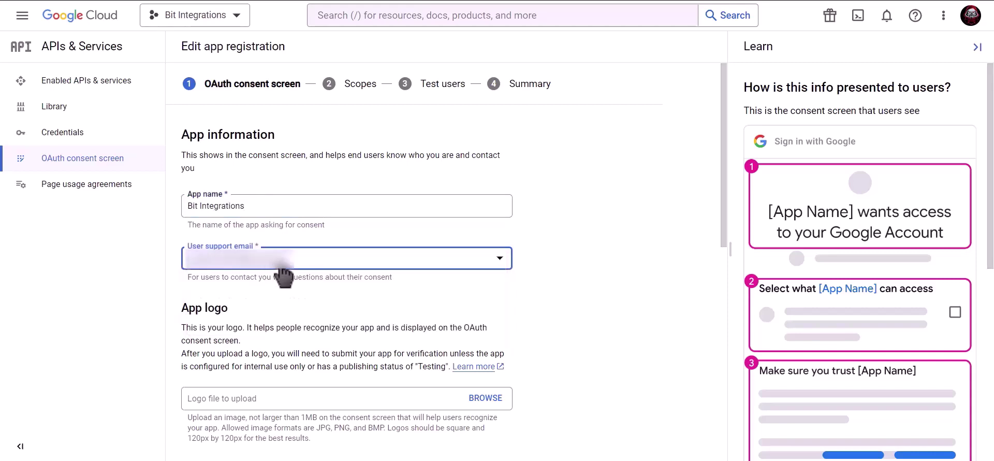
scroll(348, 283, "down", 3)
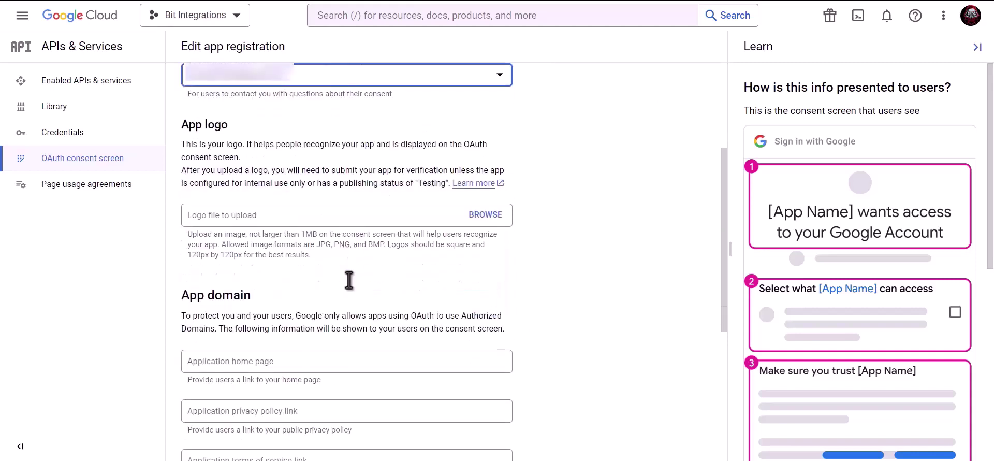
scroll(347, 283, "down", 2)
scroll(348, 284, "down", 3)
left_click(285, 382)
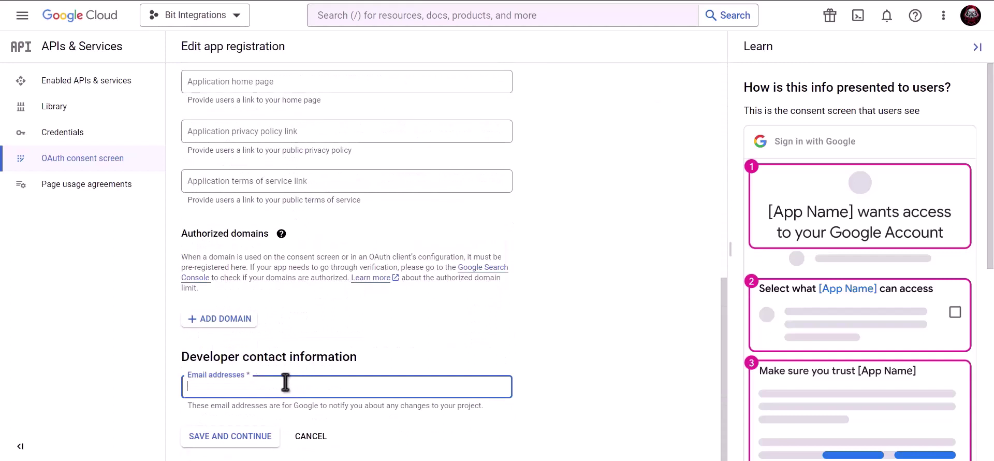
key("ctrl+v")
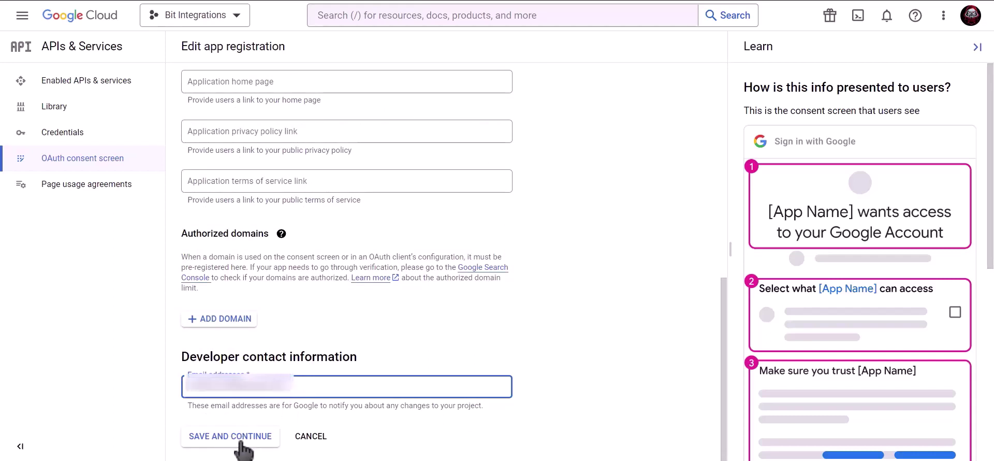
left_click(242, 441)
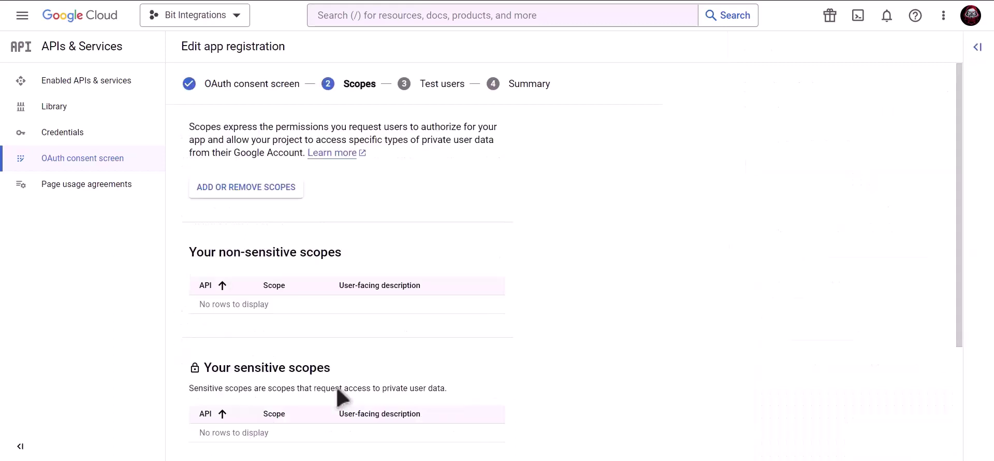
Save the scopes and test-user steps, then publish the Bit Integrations app to production
scroll(337, 396, "down", 2)
scroll(338, 396, "down", 1)
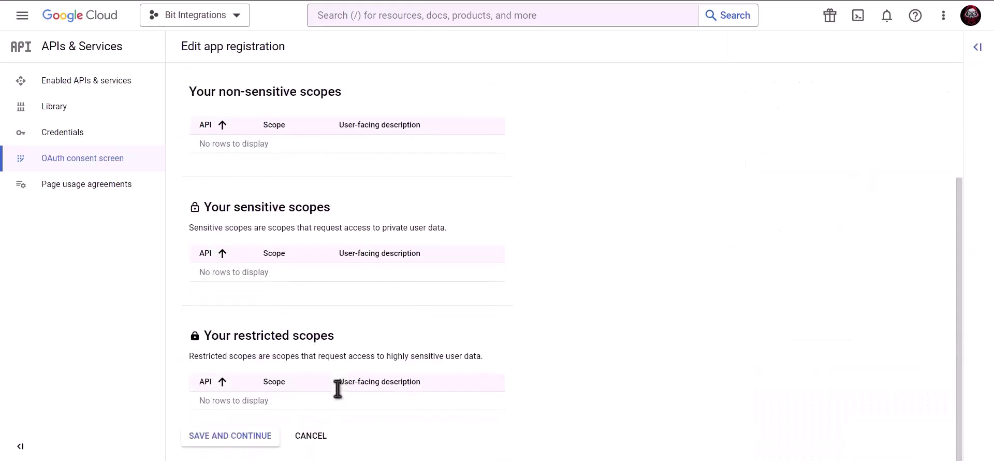
left_click(230, 437)
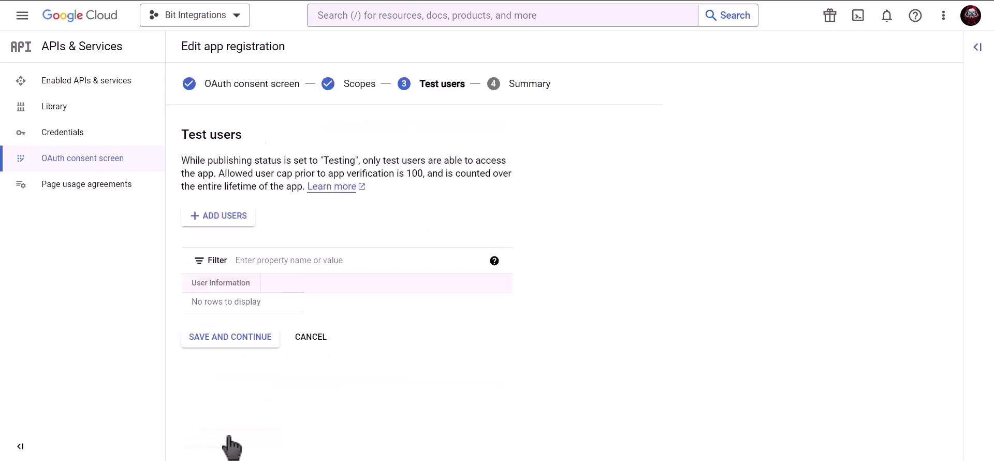
left_click(255, 343)
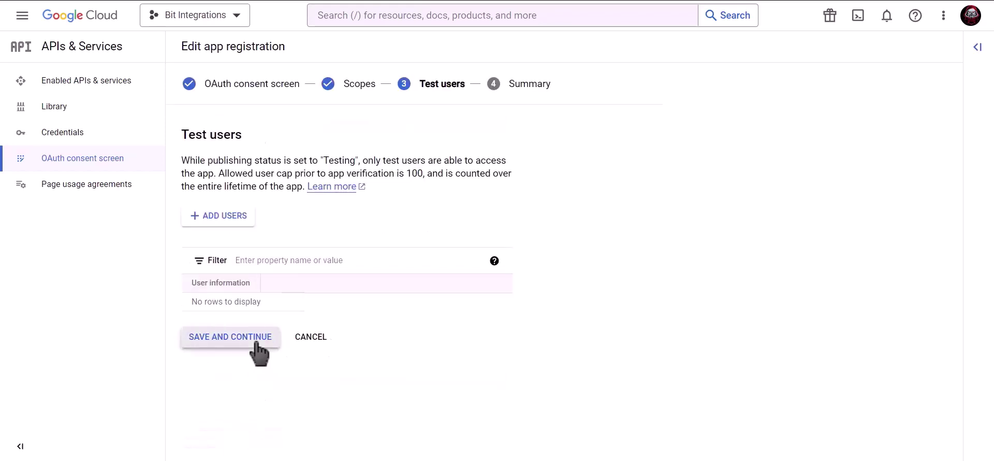
left_click(241, 436)
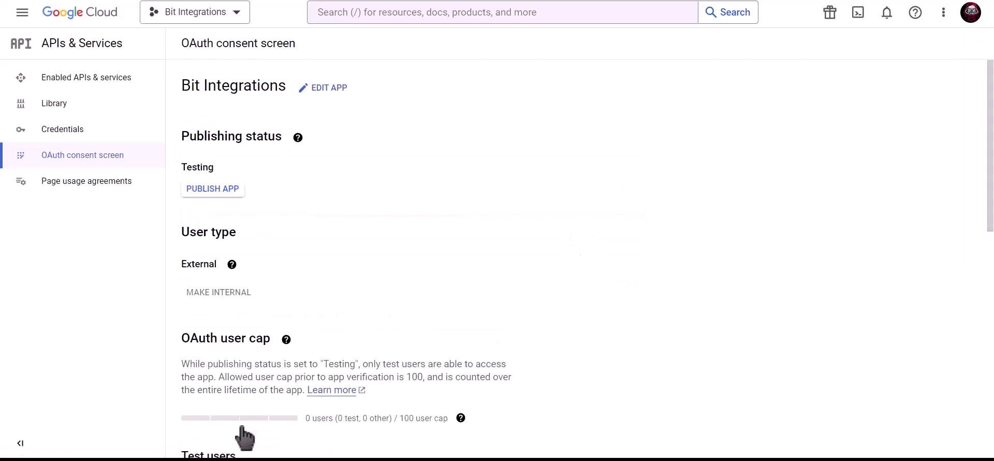
left_click(224, 194)
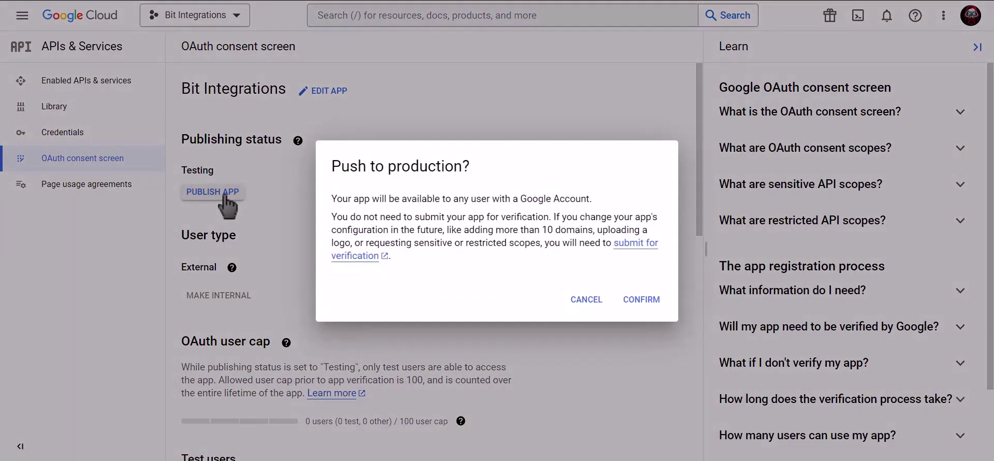
left_click(653, 306)
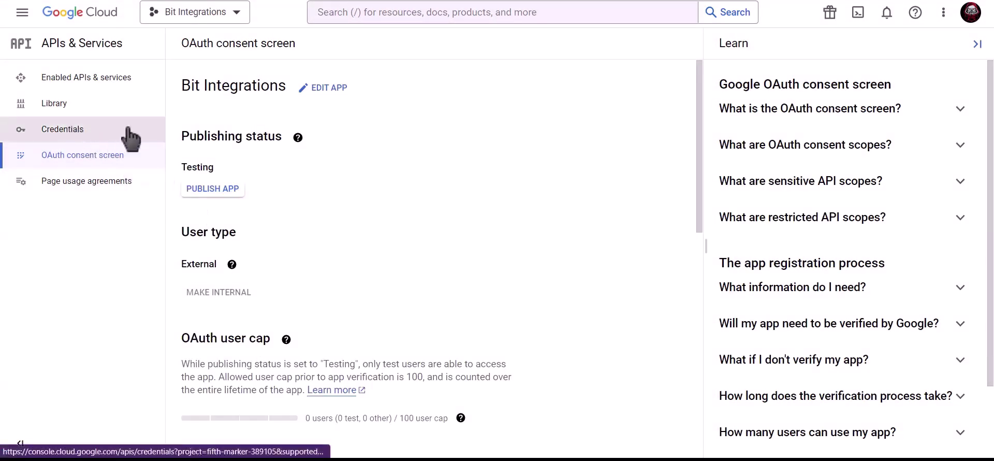
Search the console for the Google Calendar API, enable it, and return to Credentials
left_click(130, 137)
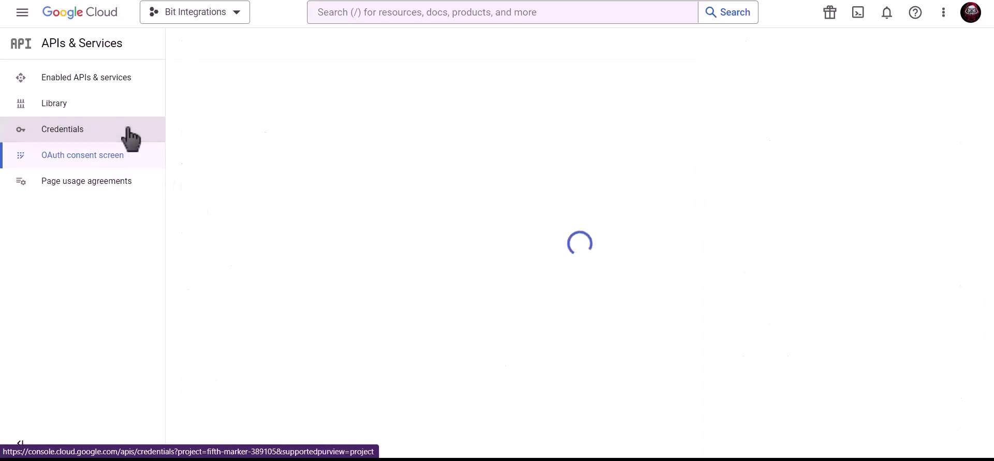
left_click(406, 10)
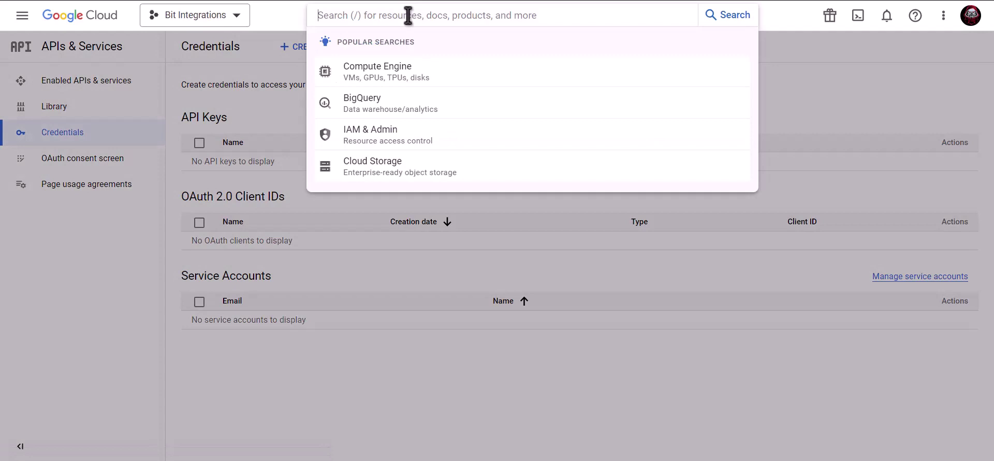
type("google calendar aoi")
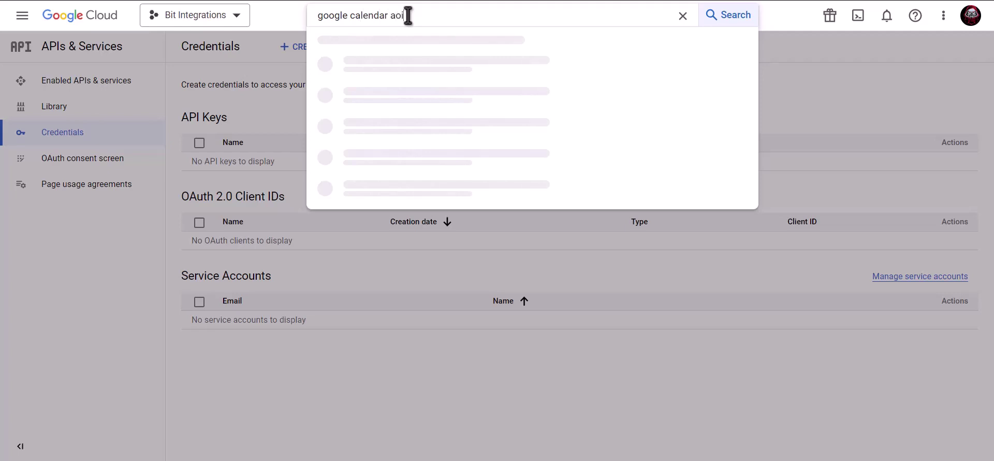
key("BackSpace")
key("BackSpace")
type("p")
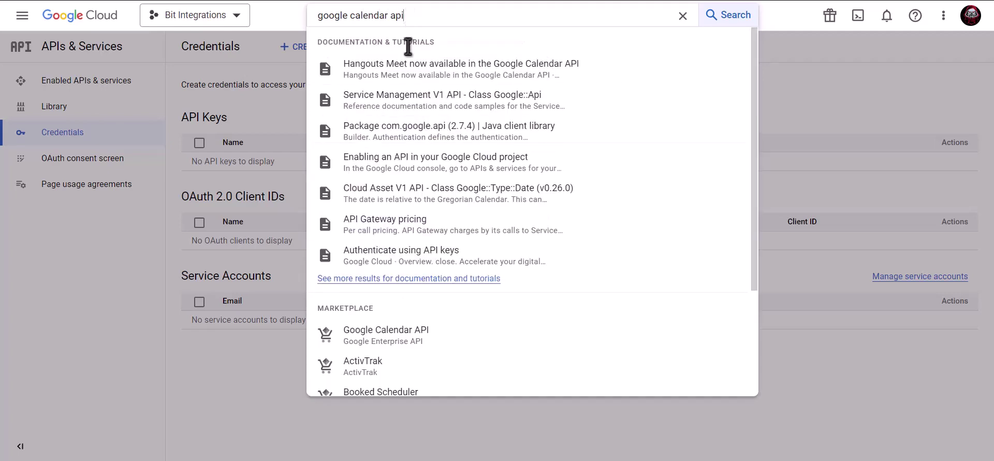
left_click(413, 343)
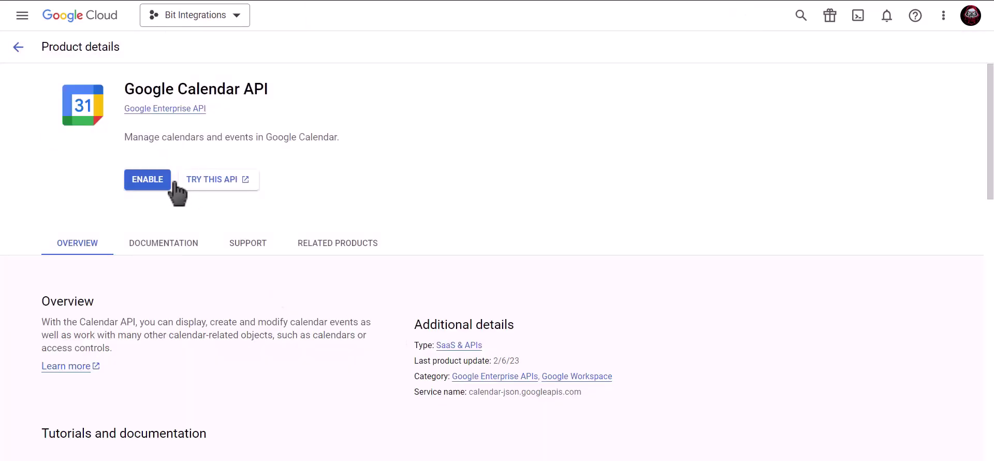
left_click(150, 181)
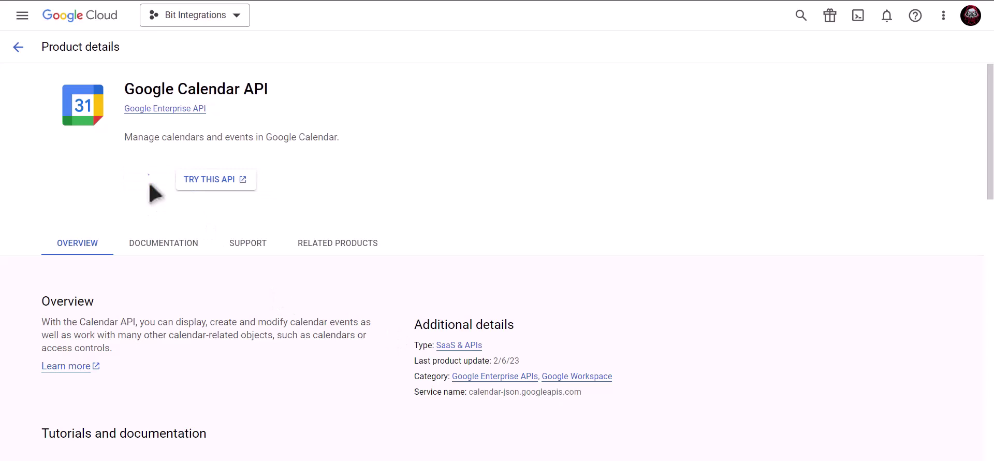
left_click(131, 136)
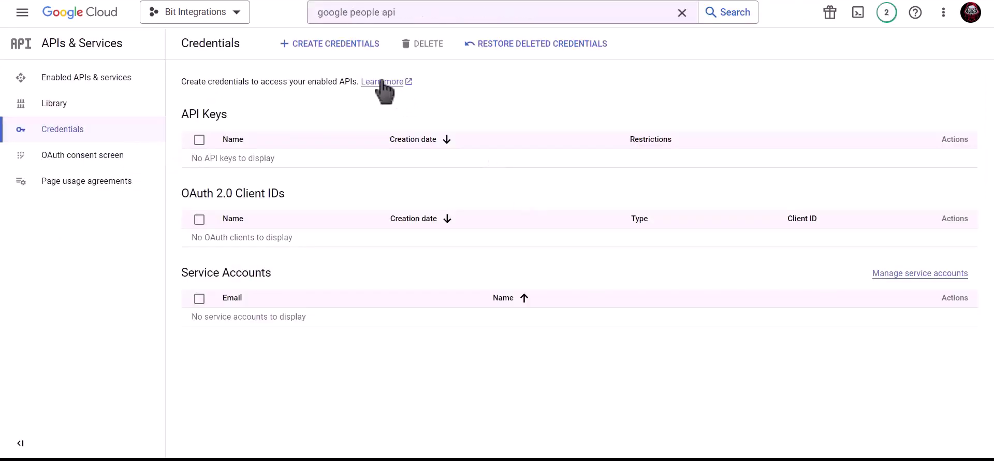
Start a Web application OAuth client ID named 'Bit Integrations'
left_click(339, 52)
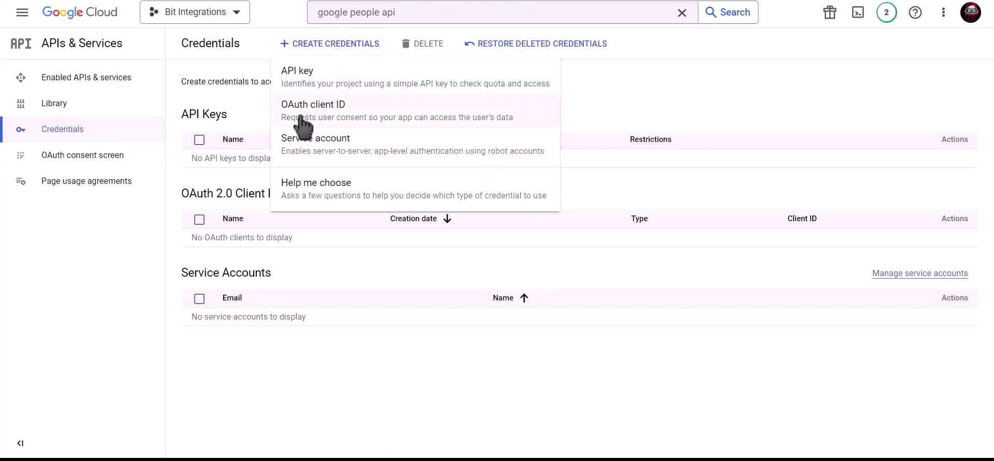
left_click(413, 123)
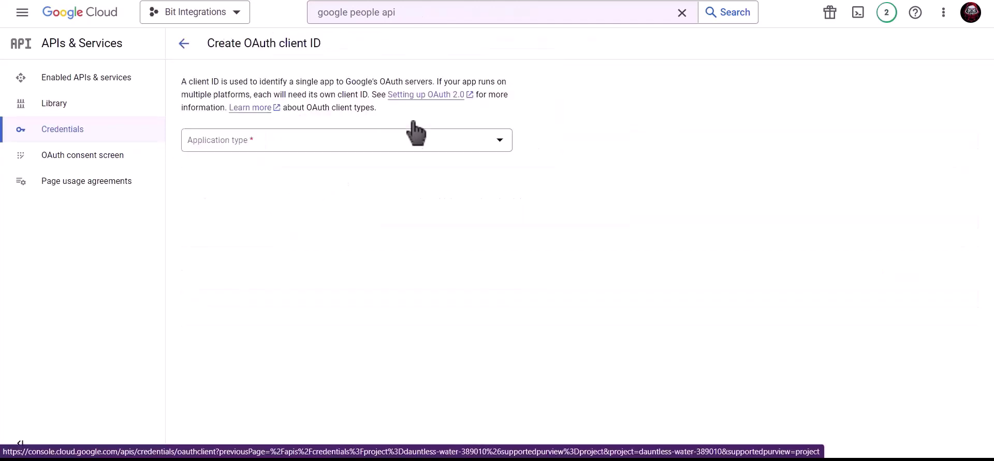
left_click(305, 143)
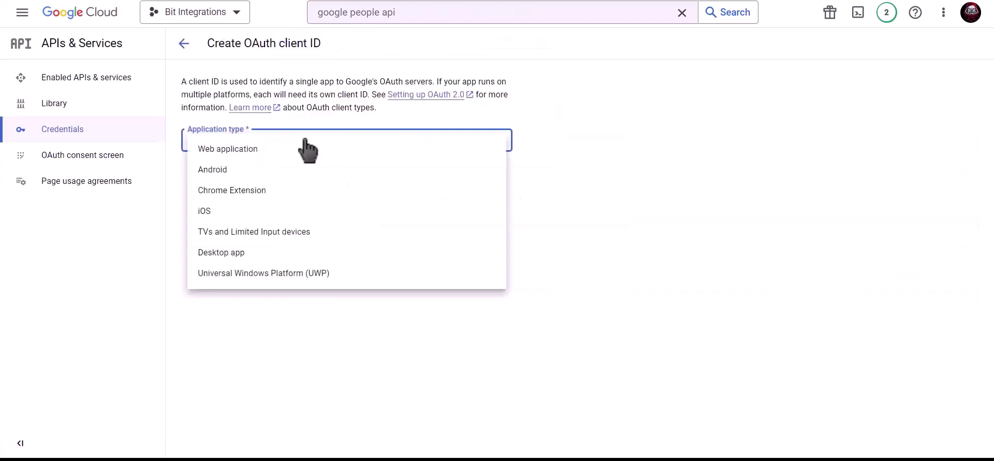
left_click(259, 151)
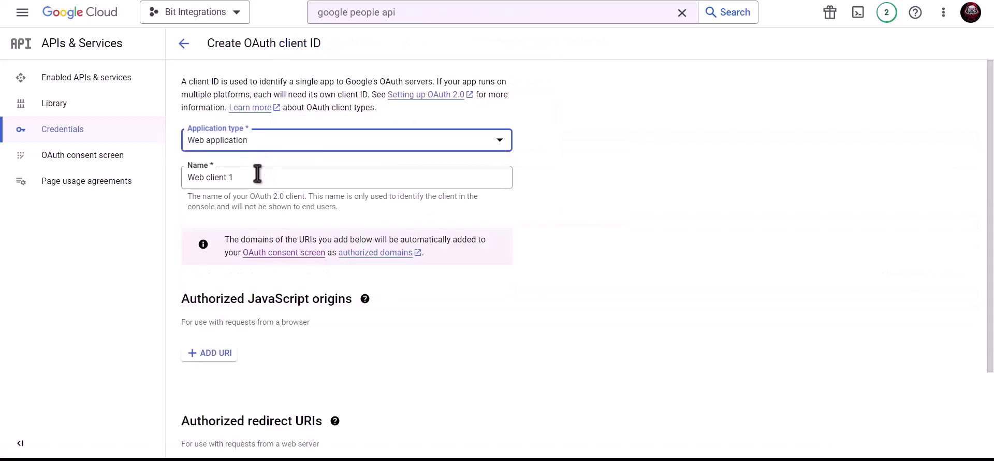
left_click(257, 173)
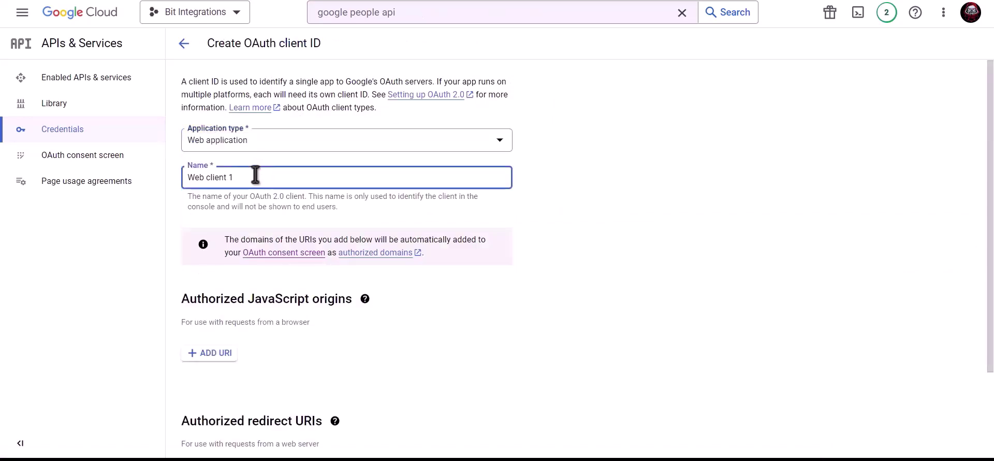
triple_click(293, 176)
type("Bit Integrations")
Add the site's homepage URL as JavaScript origin and the Bit Integrations redirect URI
left_click(212, 355)
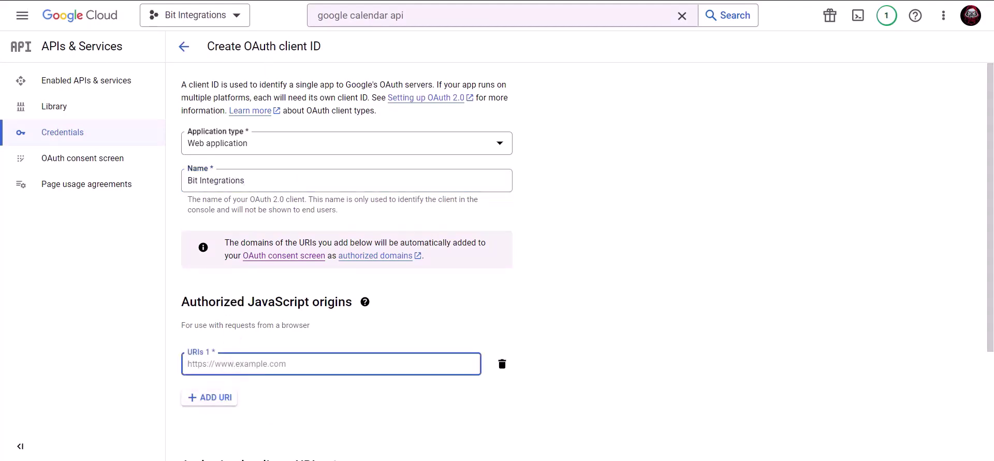
left_click(467, 192)
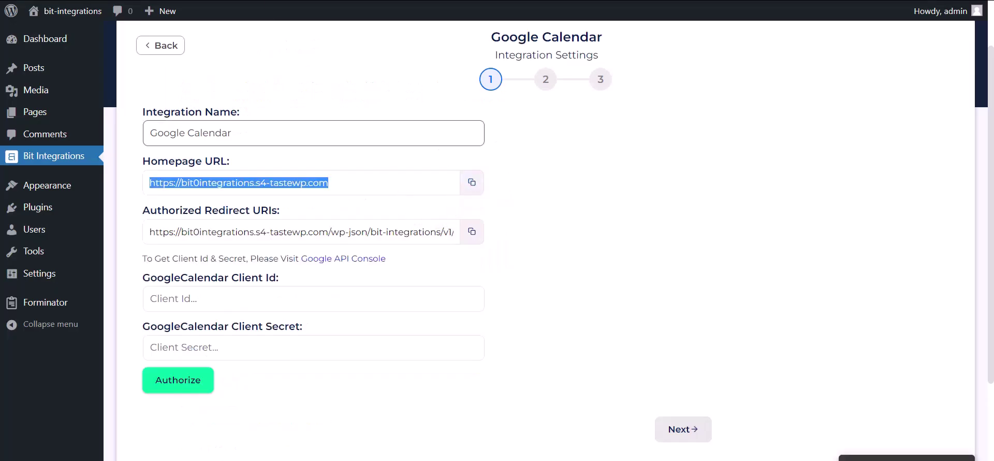
key("ctrl+v")
scroll(311, 321, "down", 3)
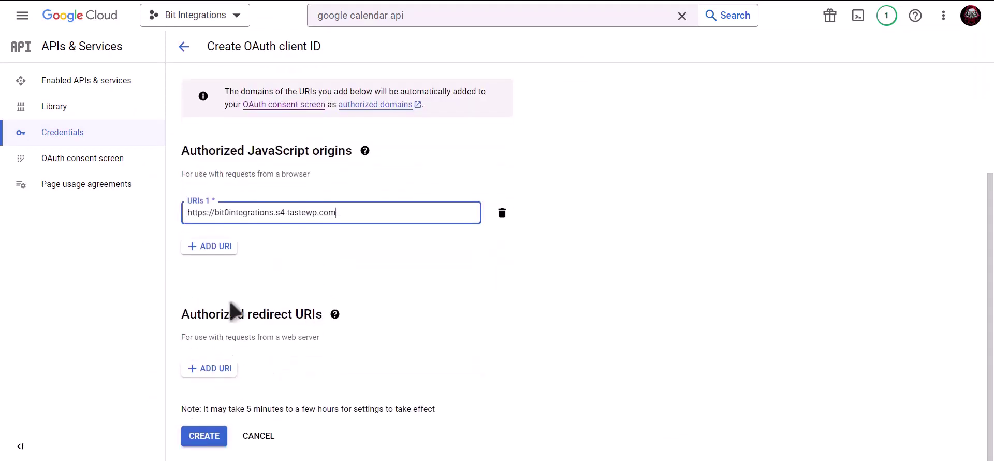
key("alt+Tab")
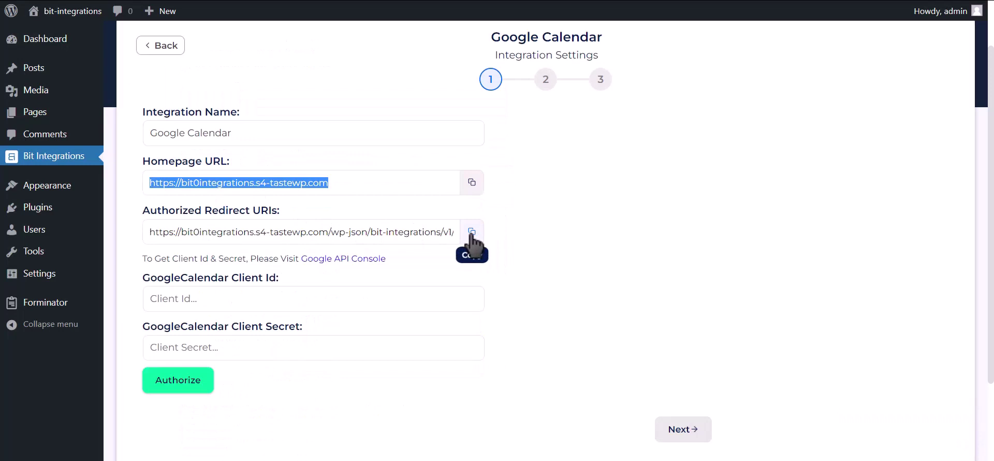
left_click(472, 233)
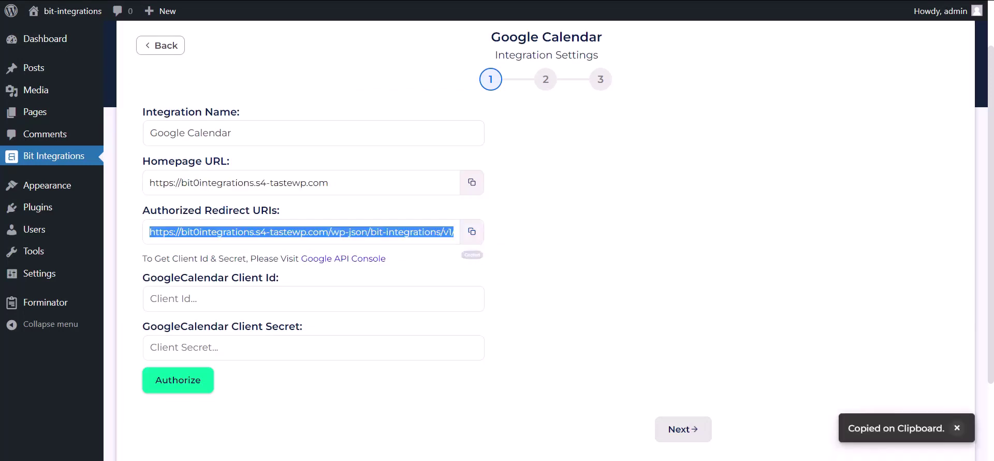
key("alt+Tab")
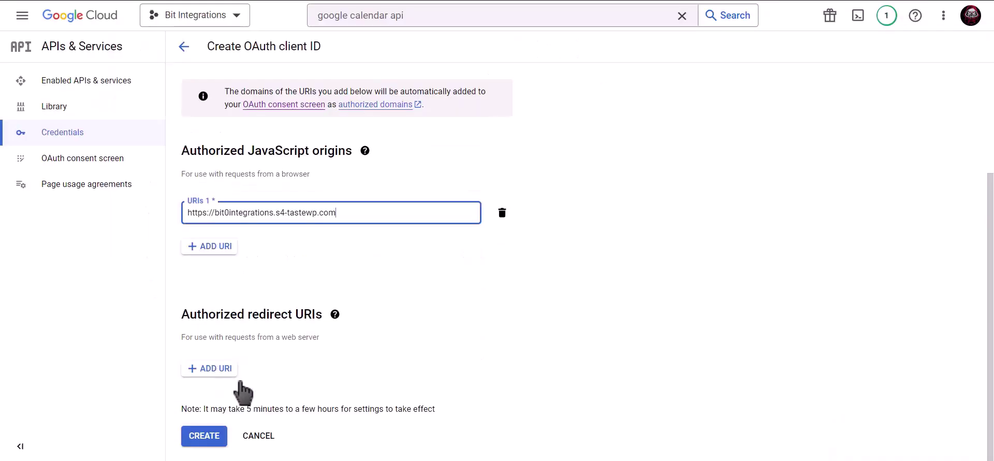
left_click(230, 372)
key("ctrl+v")
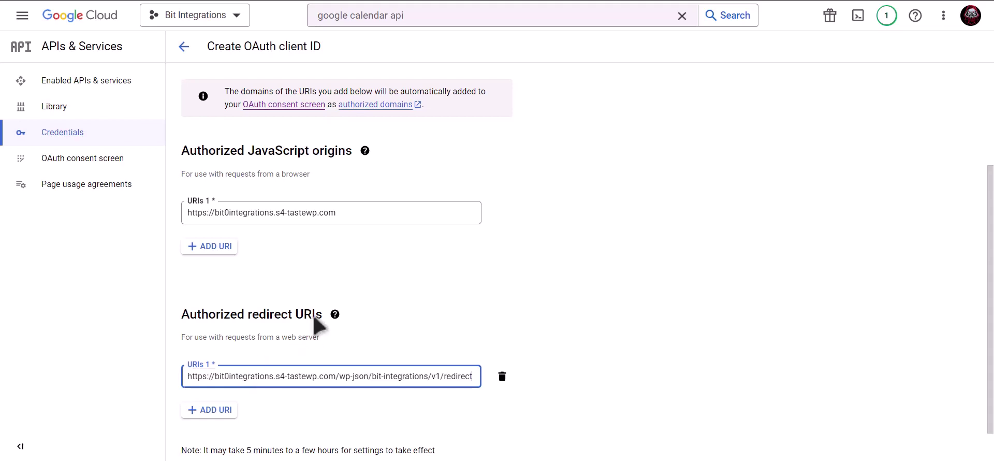
scroll(320, 327, "down", 1)
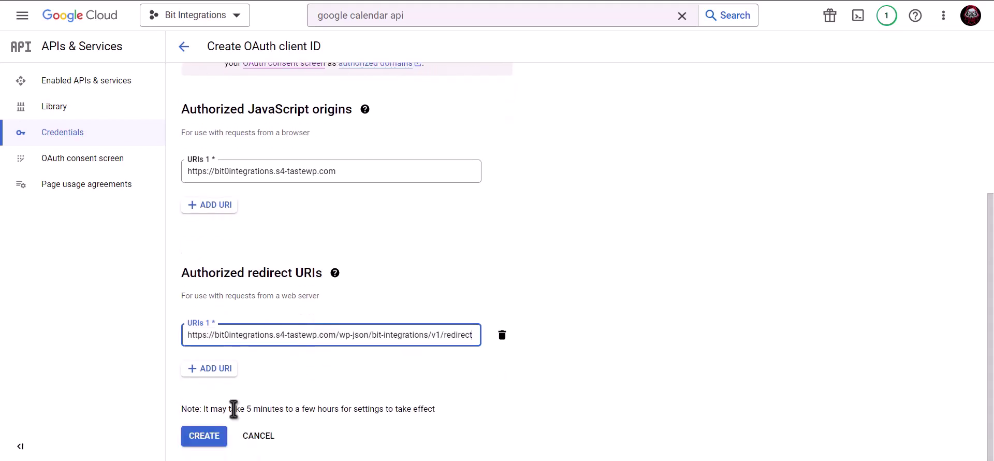
Create the OAuth client and paste its client ID into the Client Id field
left_click(204, 436)
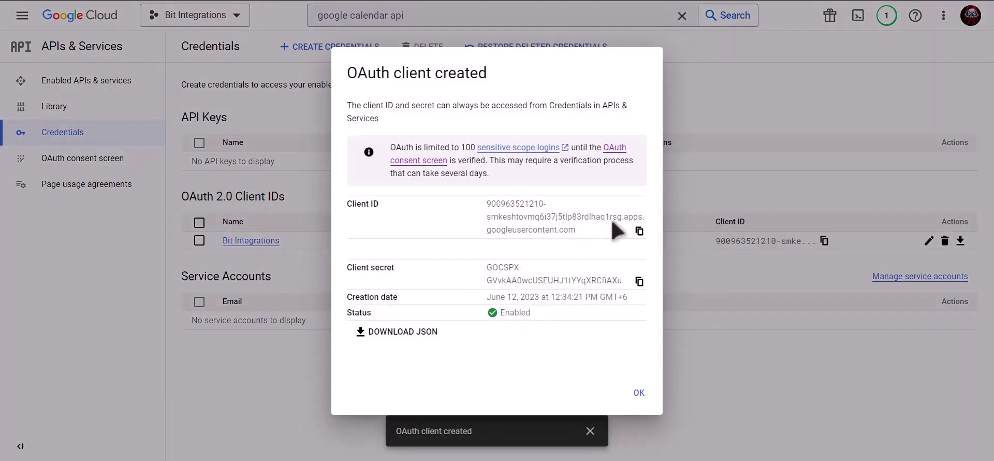
left_click(640, 231)
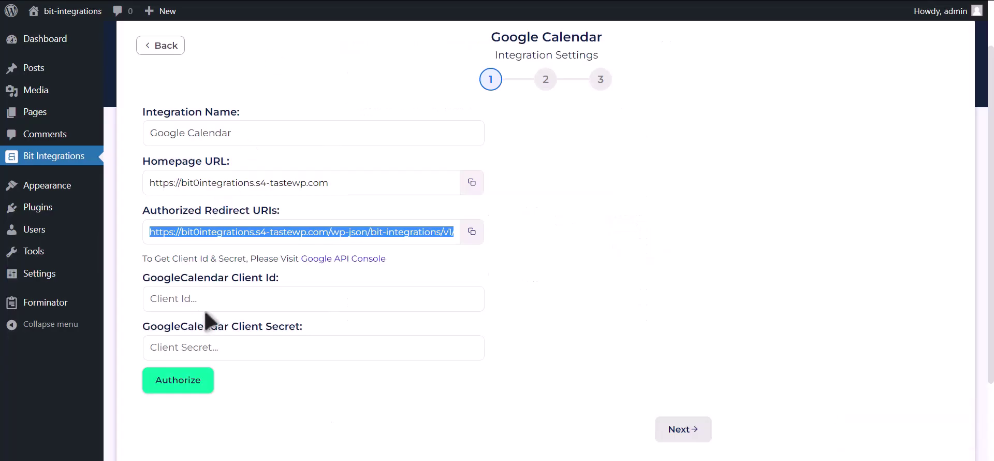
left_click(217, 298)
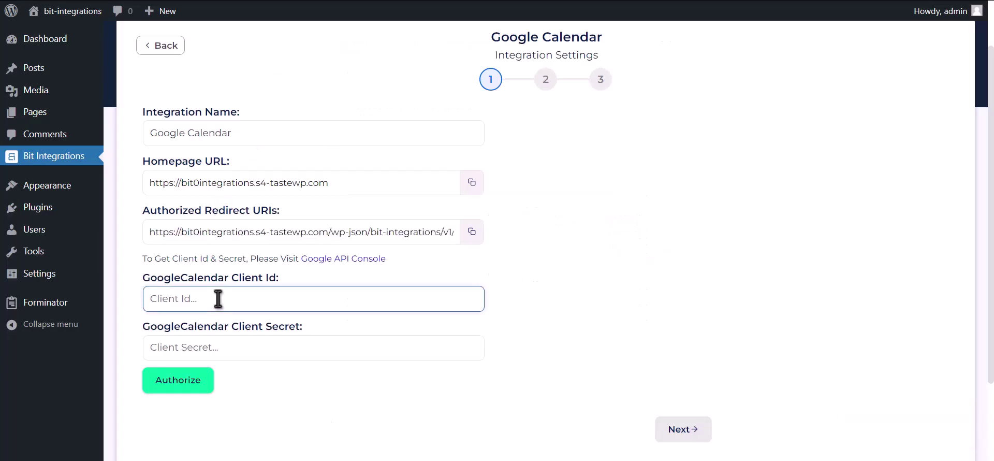
key("ctrl+v")
Paste the new client's secret into the Bit Integrations Client Secret field
key("alt+Tab")
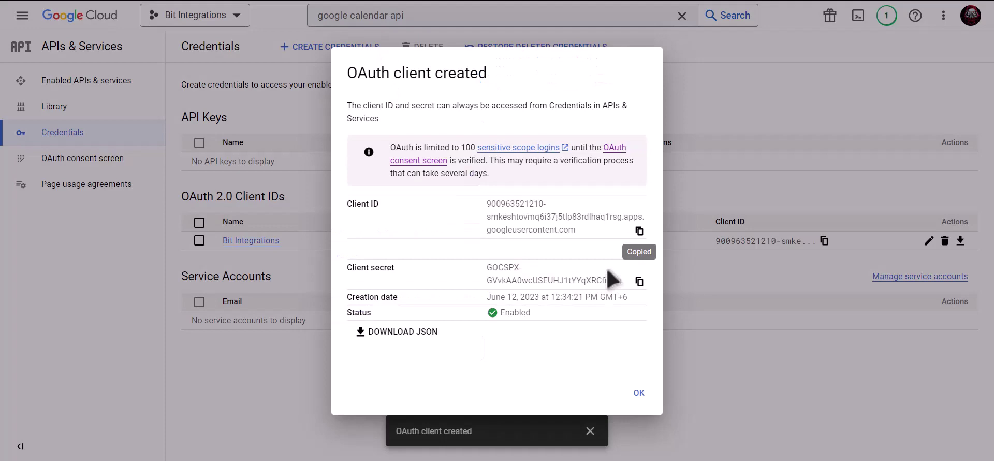
left_click(639, 282)
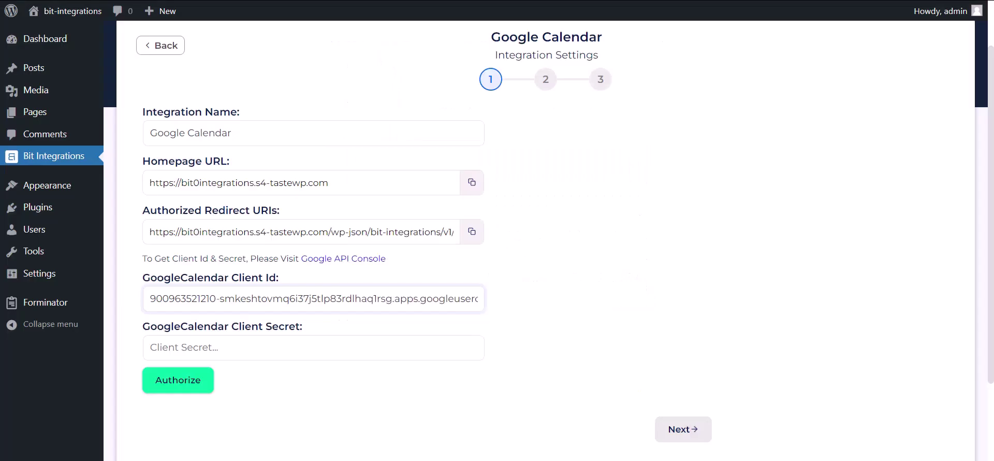
key("alt+Tab")
left_click(240, 343)
key("ctrl+v")
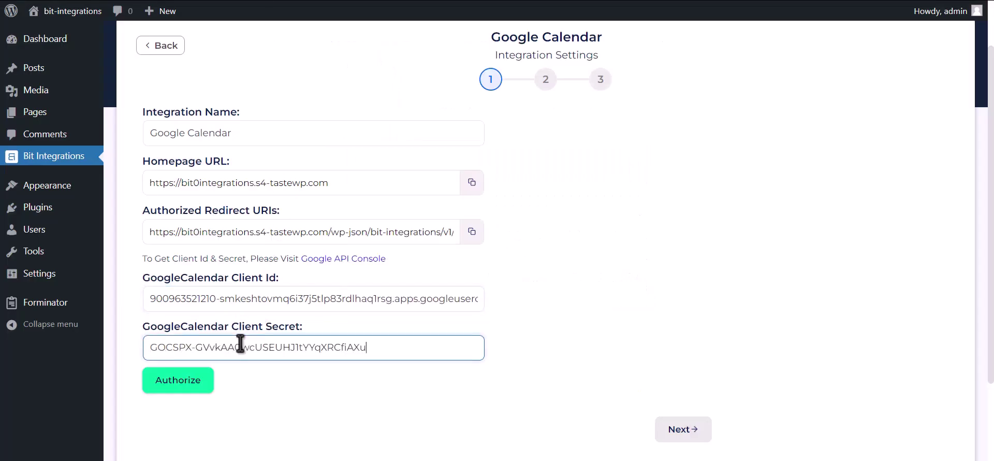
Authorize with the Google account, proceeding past the unverified warning to s4-tastewp.com and granting calendar access
left_click(191, 391)
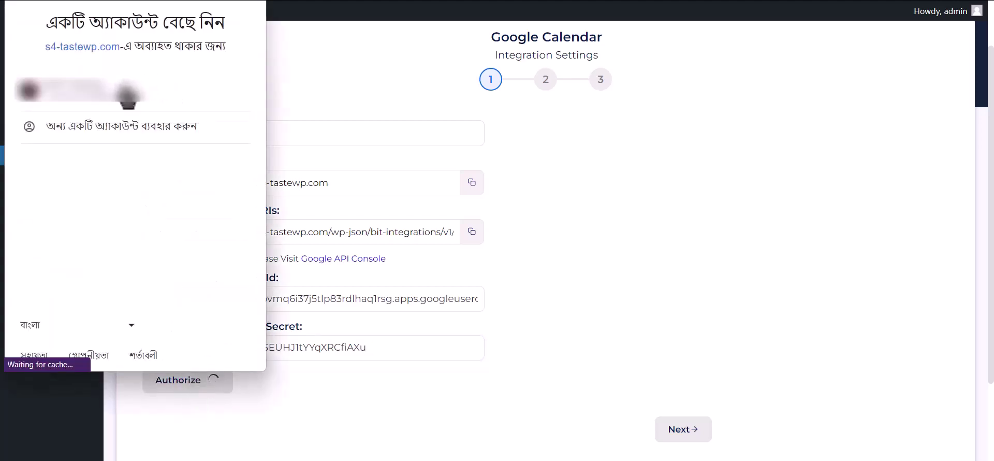
left_click(184, 101)
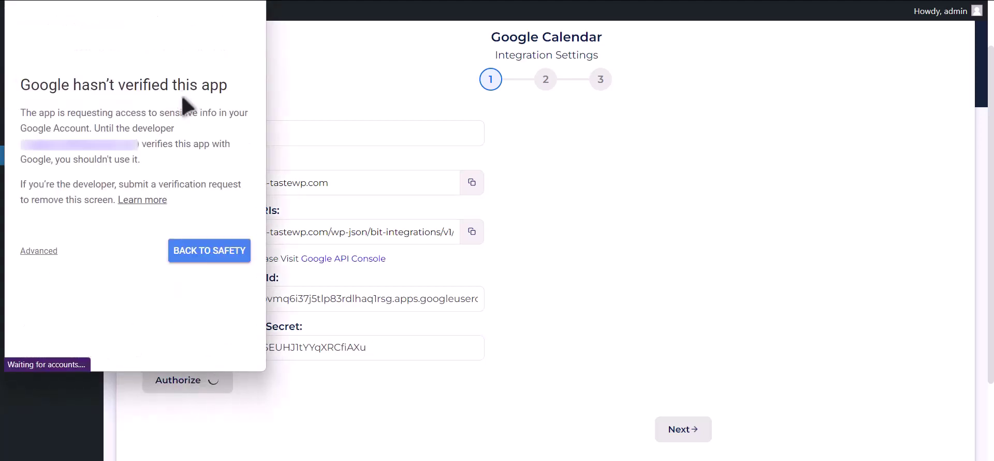
left_click(39, 251)
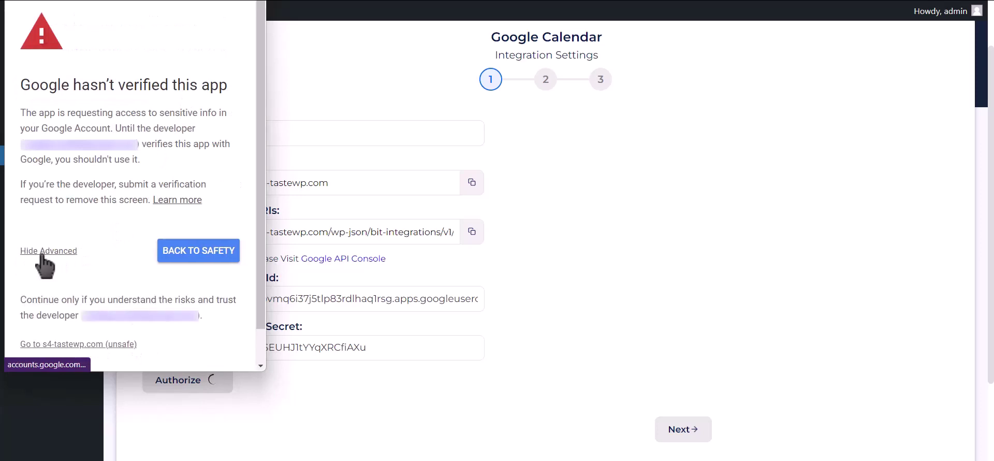
left_click(39, 339)
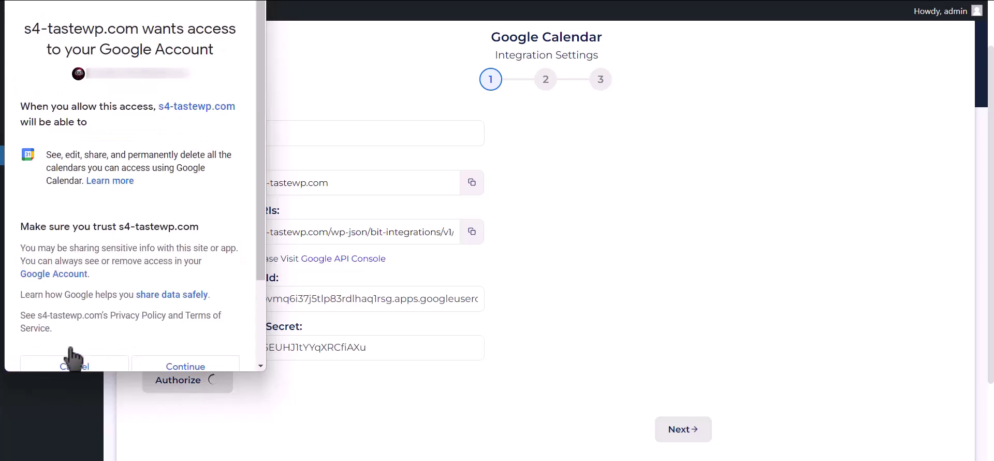
left_click(201, 366)
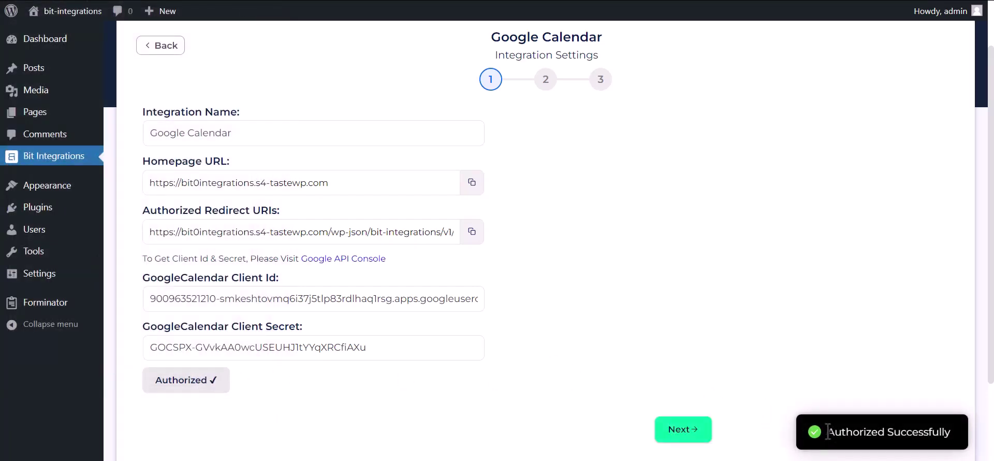
left_click_drag(828, 432, 951, 431)
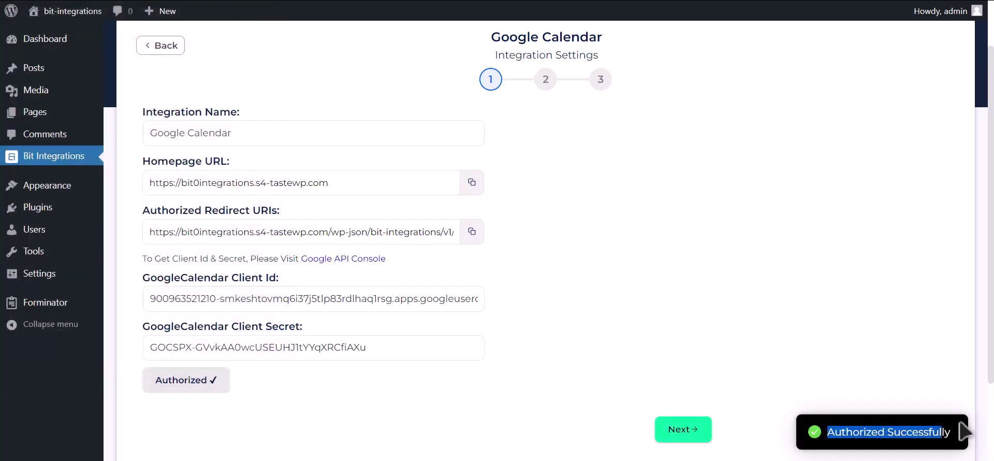
Select the Bit Integrations calendar and set the time zone to Asia/Dhaka
left_click(693, 435)
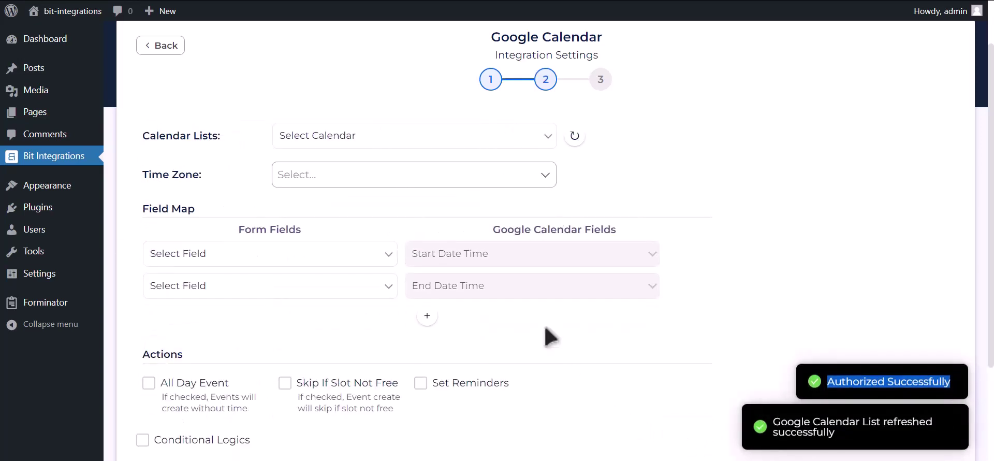
left_click(392, 135)
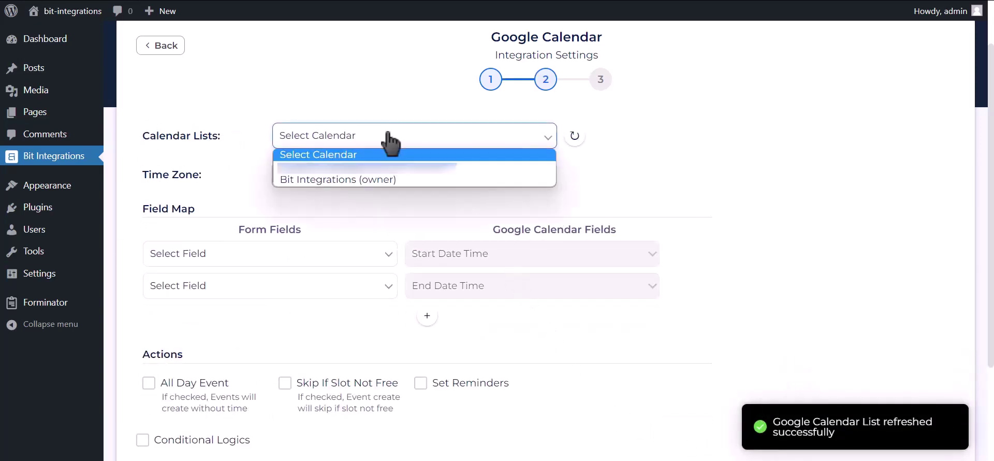
left_click(382, 181)
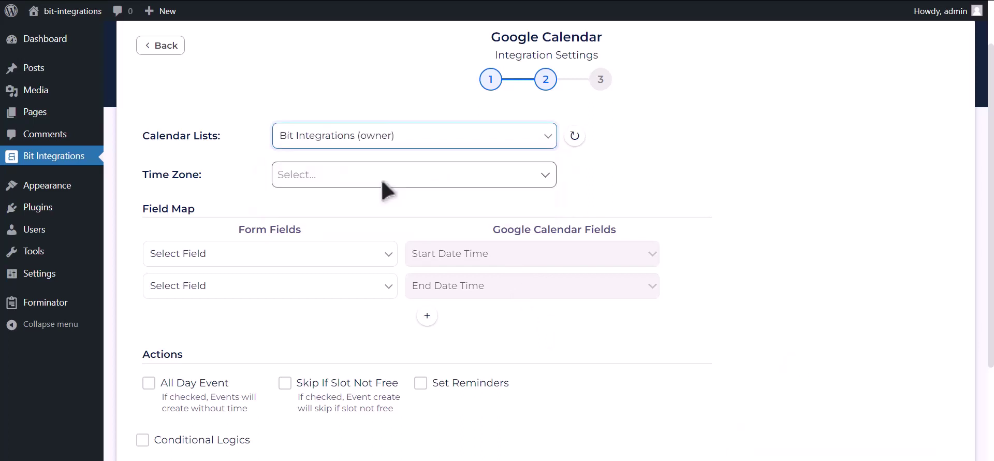
left_click(368, 175)
type("dhaka")
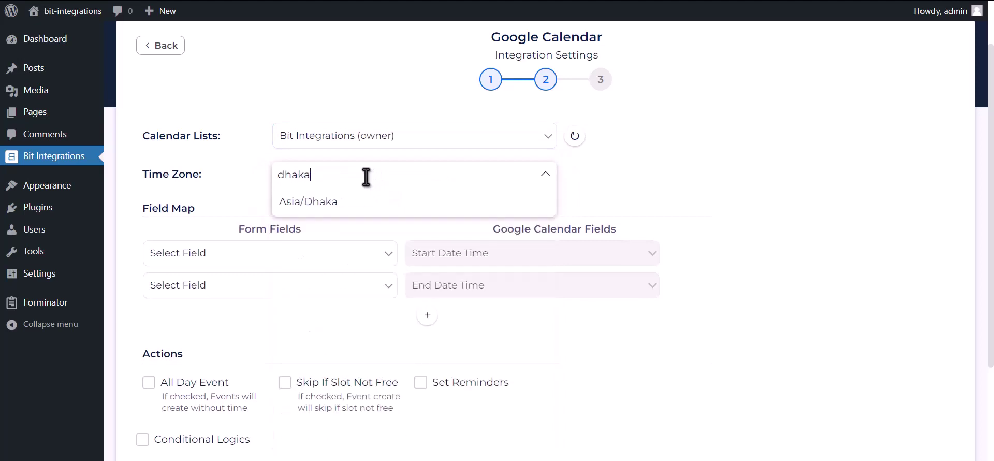
left_click(357, 204)
scroll(375, 261, "down", 1)
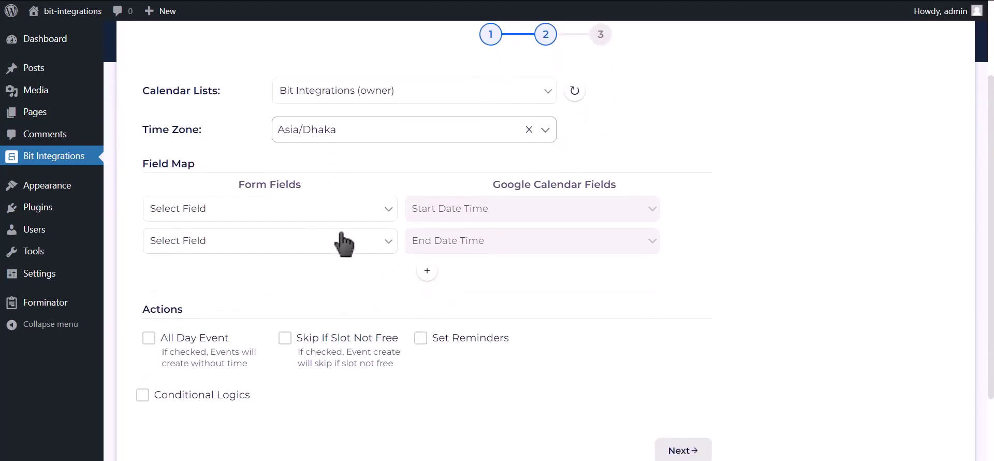
Map Date-1 to the event start and end times, and Email Address-1 to Description
left_click(299, 212)
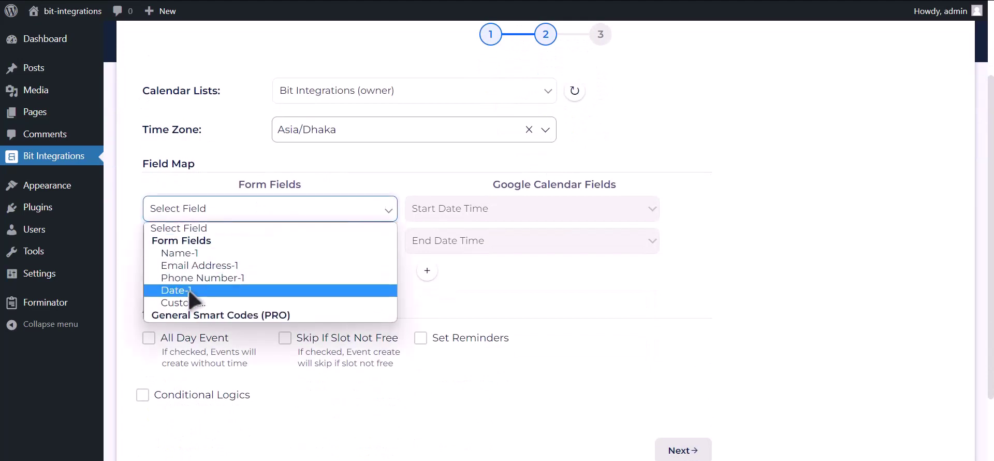
left_click(189, 291)
left_click(312, 248)
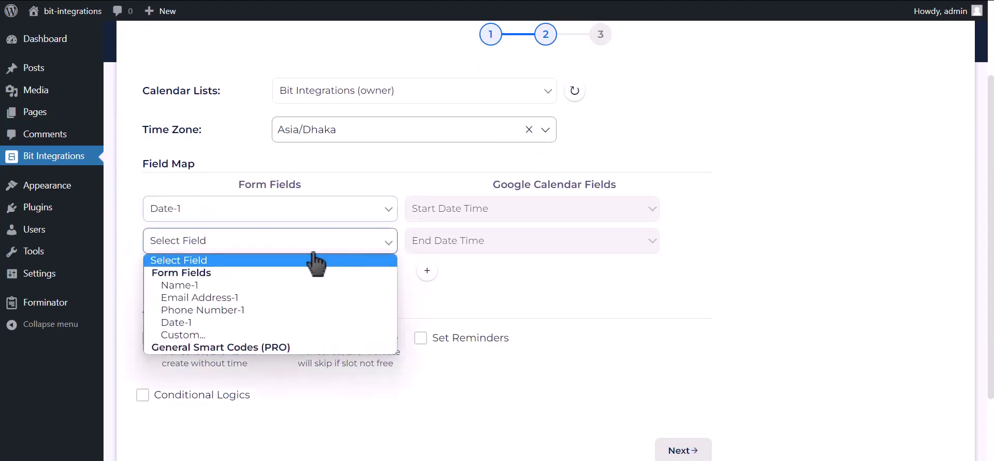
left_click(217, 322)
left_click(426, 271)
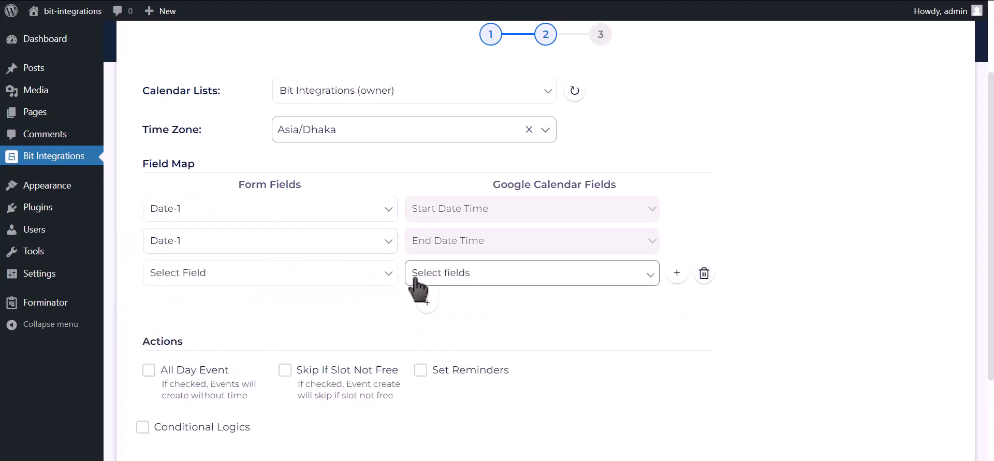
left_click(313, 280)
left_click(192, 329)
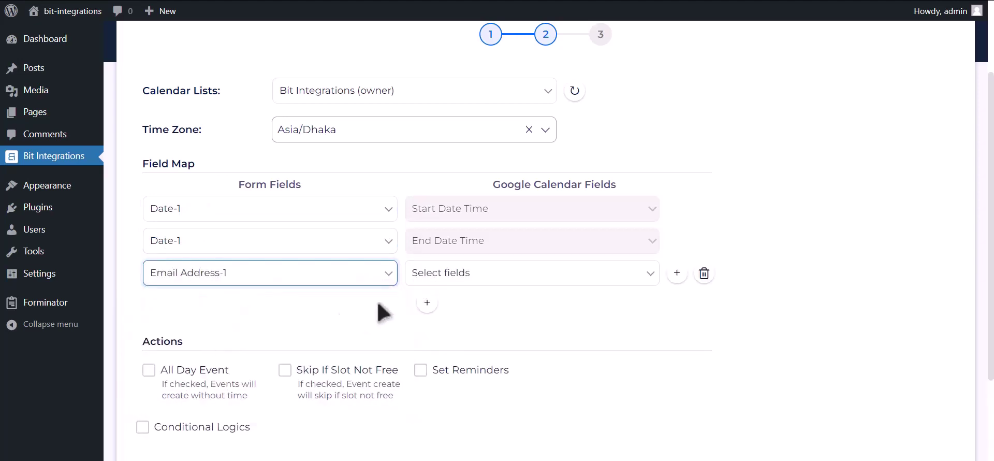
left_click(419, 277)
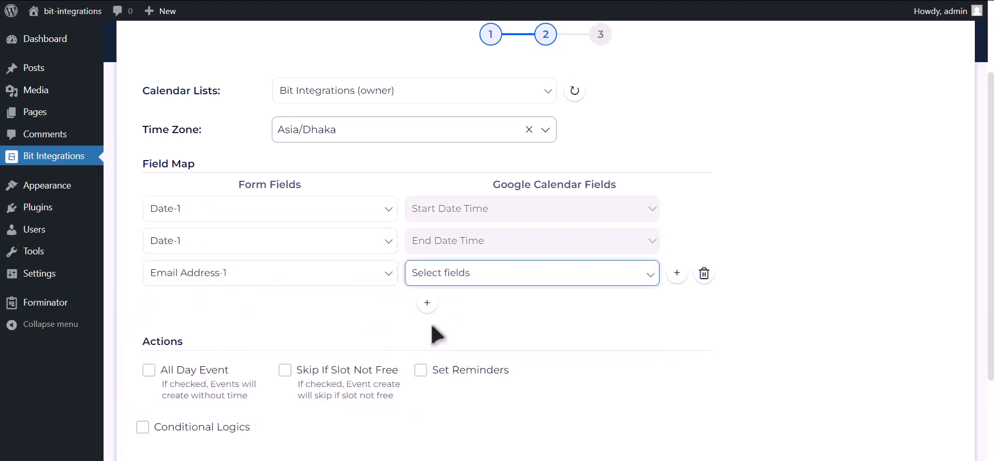
left_click(426, 302)
Map Name-1 to the event Title and Phone Number-1 to Description
left_click(315, 310)
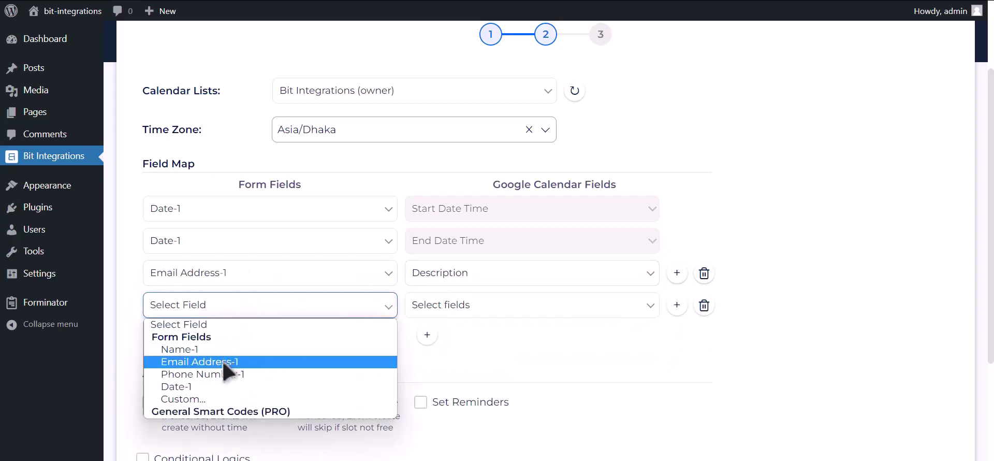
left_click(228, 350)
left_click(441, 307)
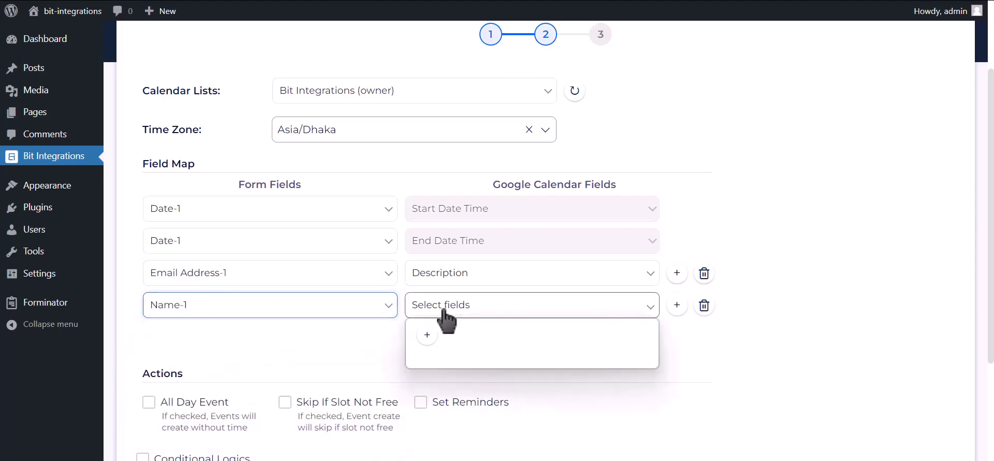
left_click(444, 338)
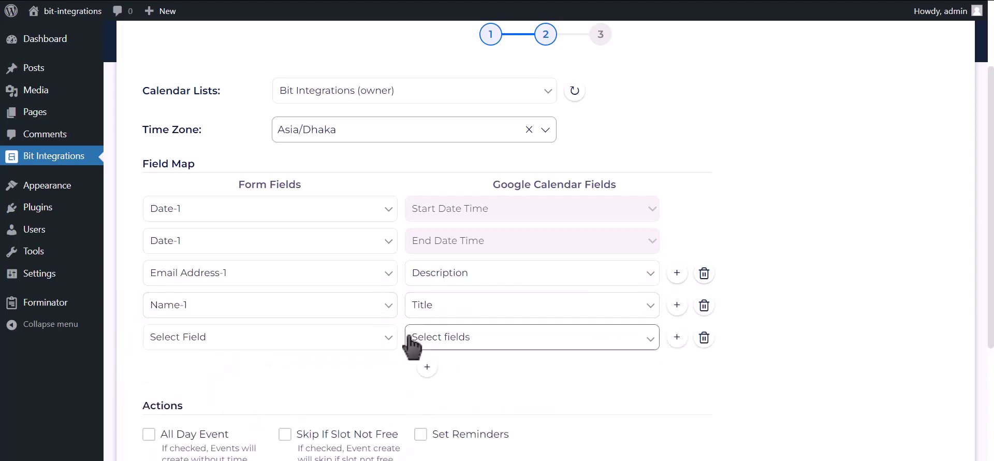
left_click(259, 339)
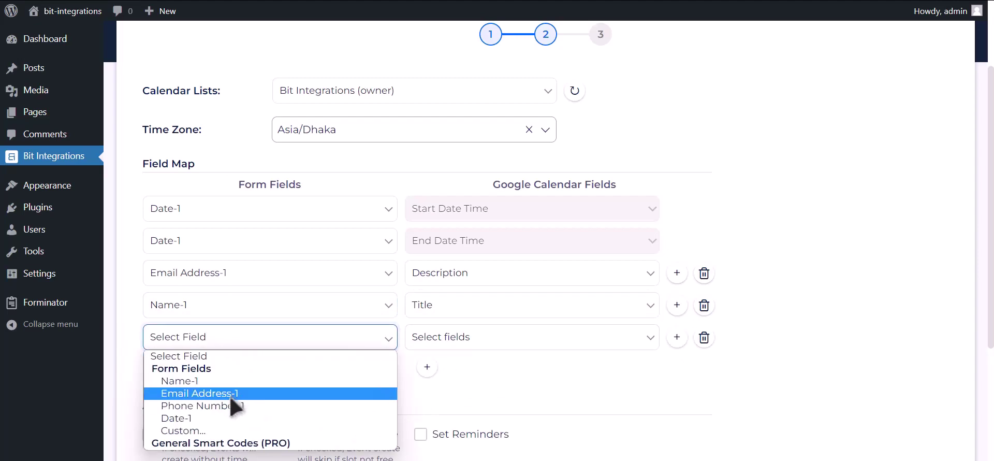
left_click(231, 406)
left_click(456, 337)
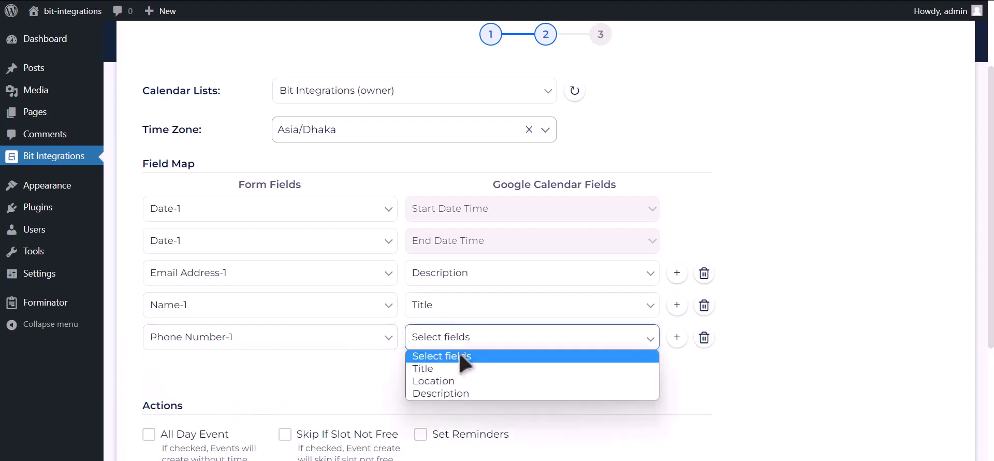
left_click(445, 393)
Enable All Day Event and save the finished integration
scroll(329, 348, "down", 2)
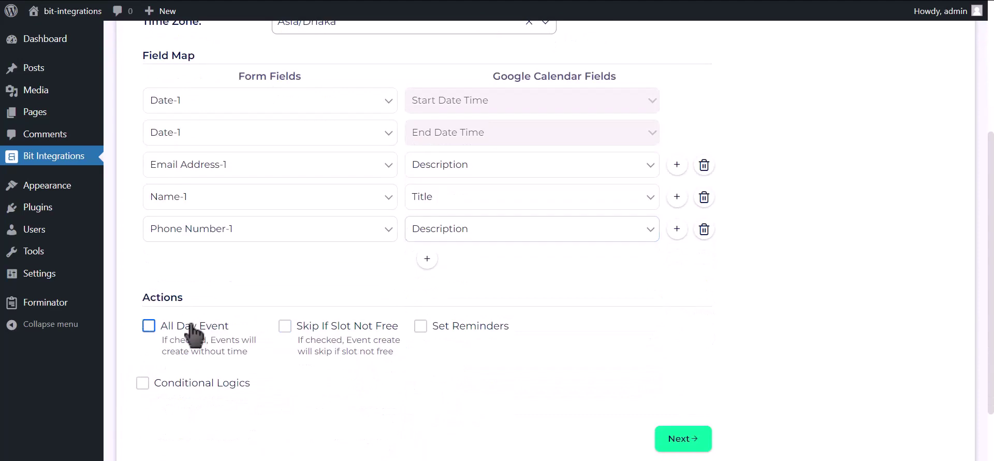
scroll(193, 334, "down", 2)
left_click(187, 251)
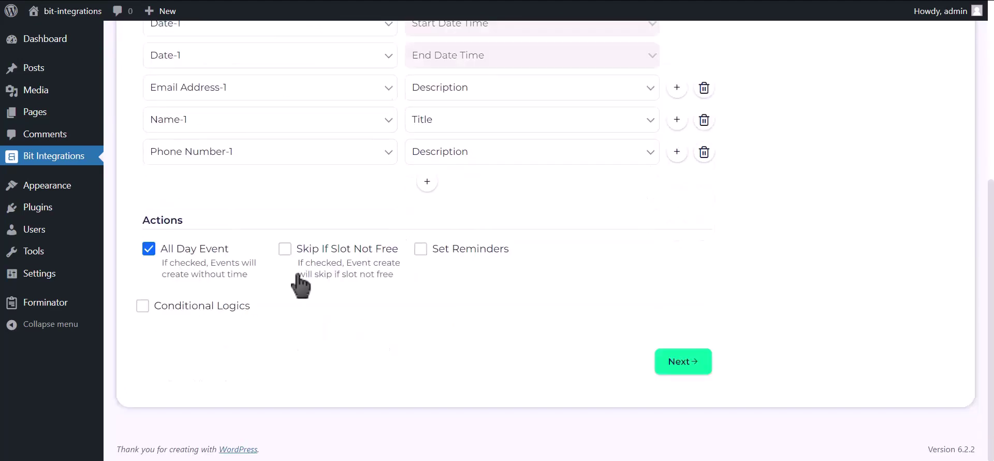
left_click(685, 362)
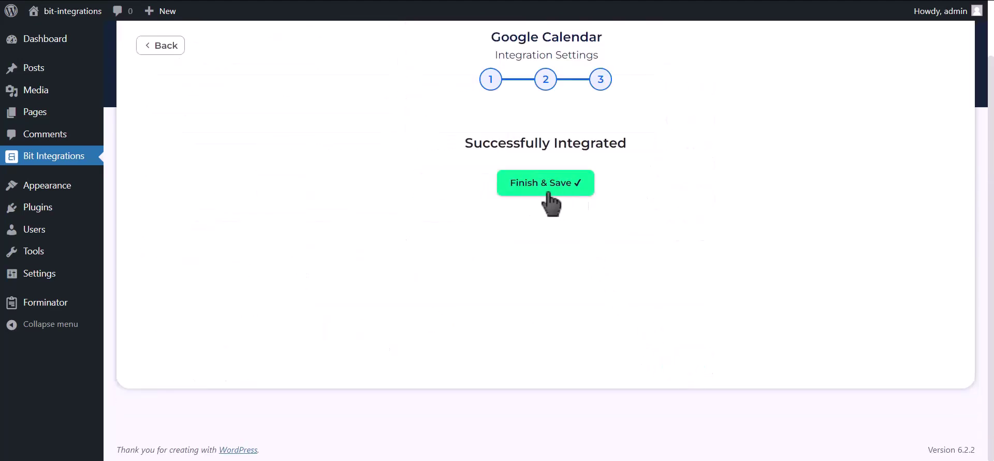
left_click(555, 191)
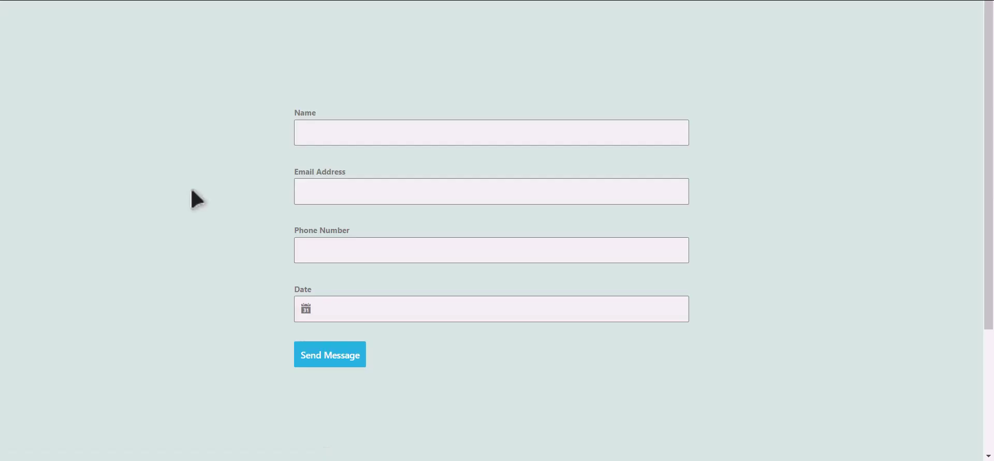
Enter a name, email, phone 444555666 and date June 13, 2023, then send the form
left_click(386, 140)
type("Bit Integrations")
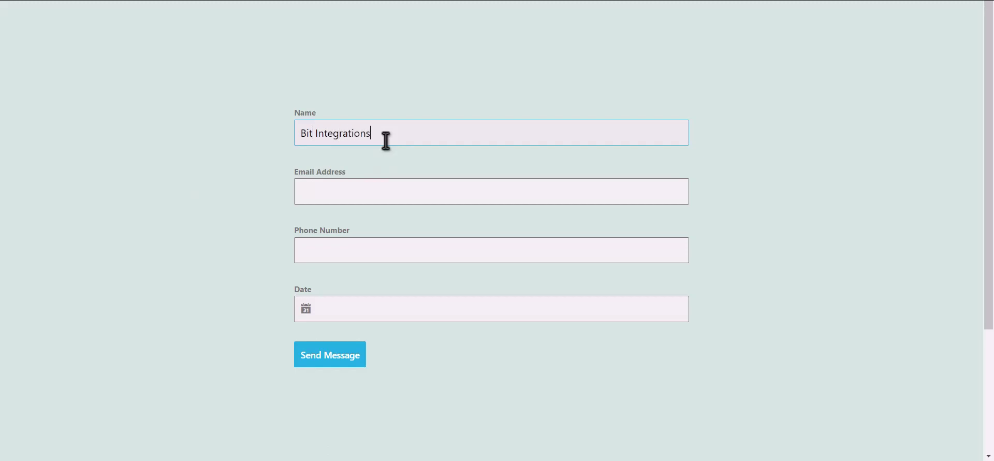
left_click(390, 186)
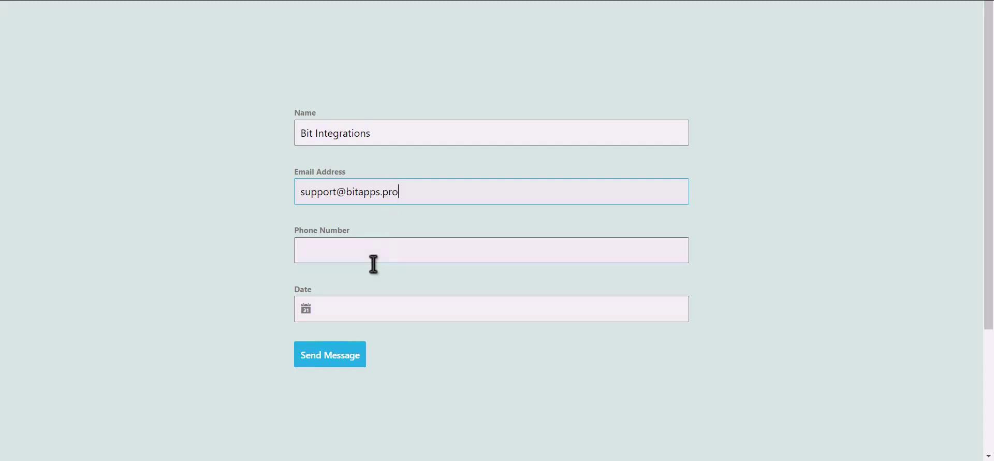
left_click(358, 244)
left_click(348, 308)
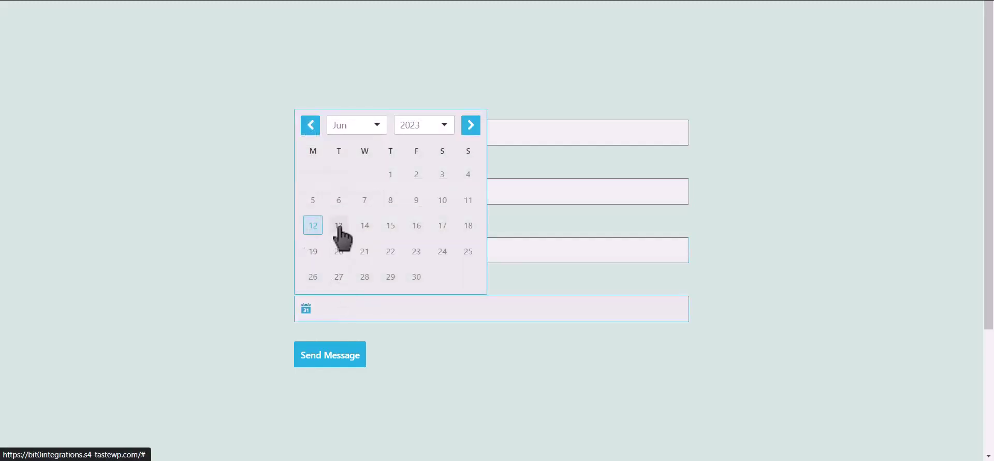
left_click(339, 227)
left_click(342, 345)
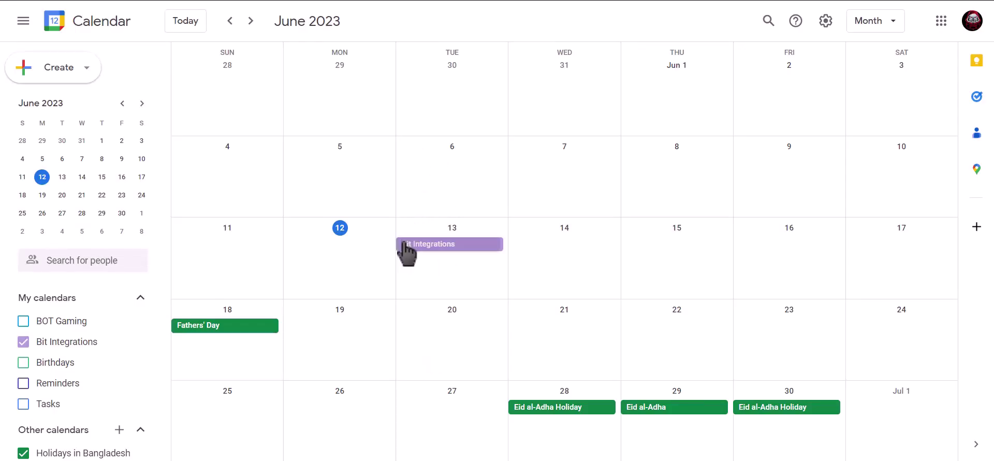
Open the June 13 Bit Integrations event in Month view to view its details
left_click(485, 247)
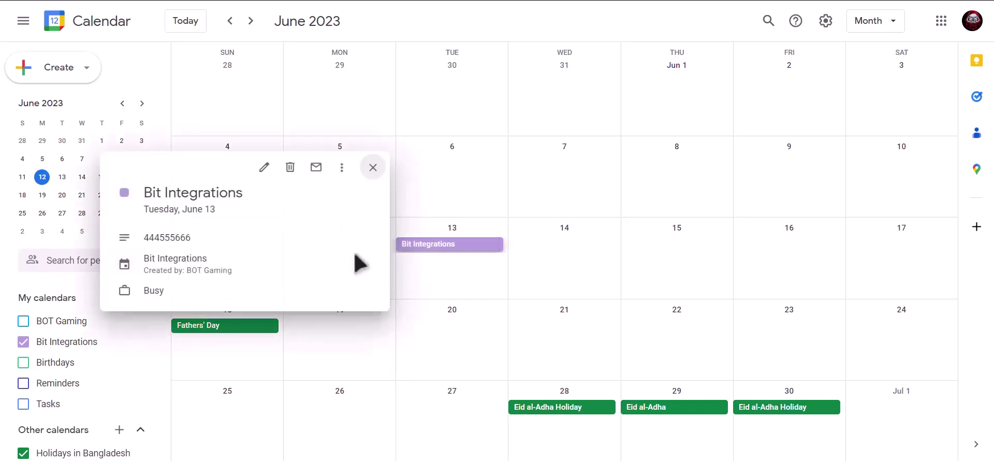